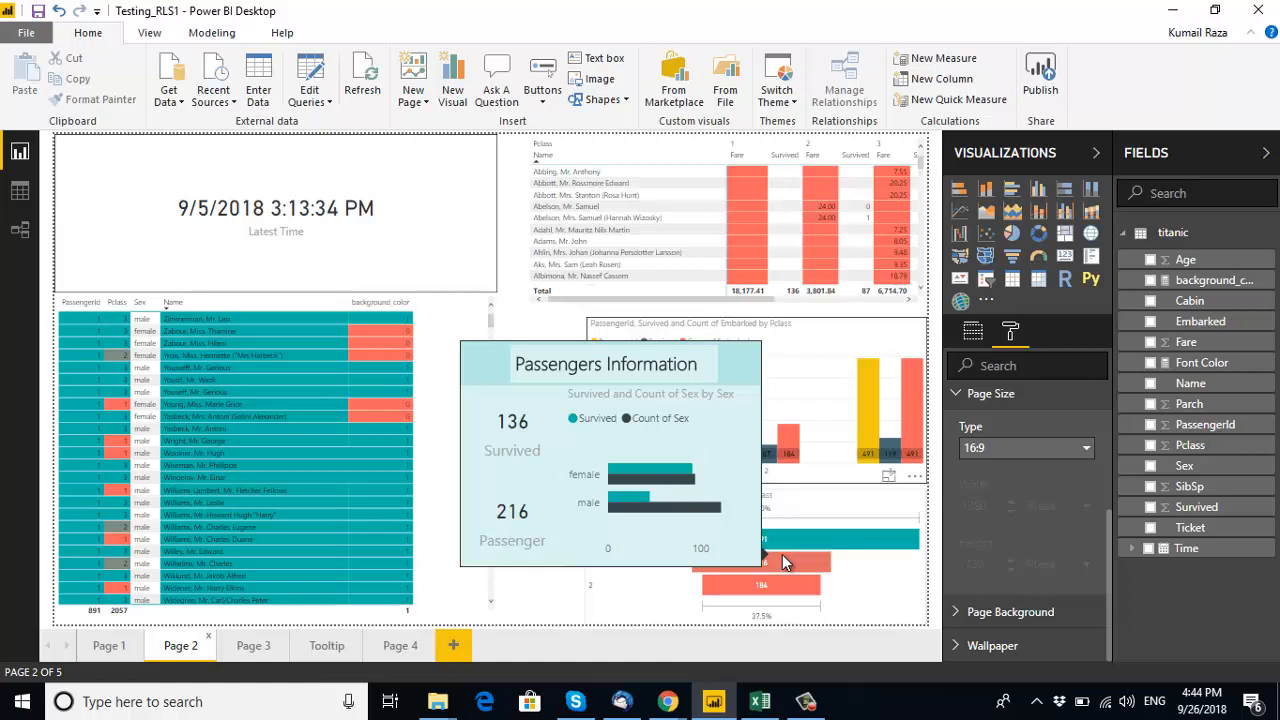
Examine the custom tooltip over the funnel and column charts on Page 2, and view the notes on Page 4.
{"action": "mouse_move", "coordinate": [791, 535]}
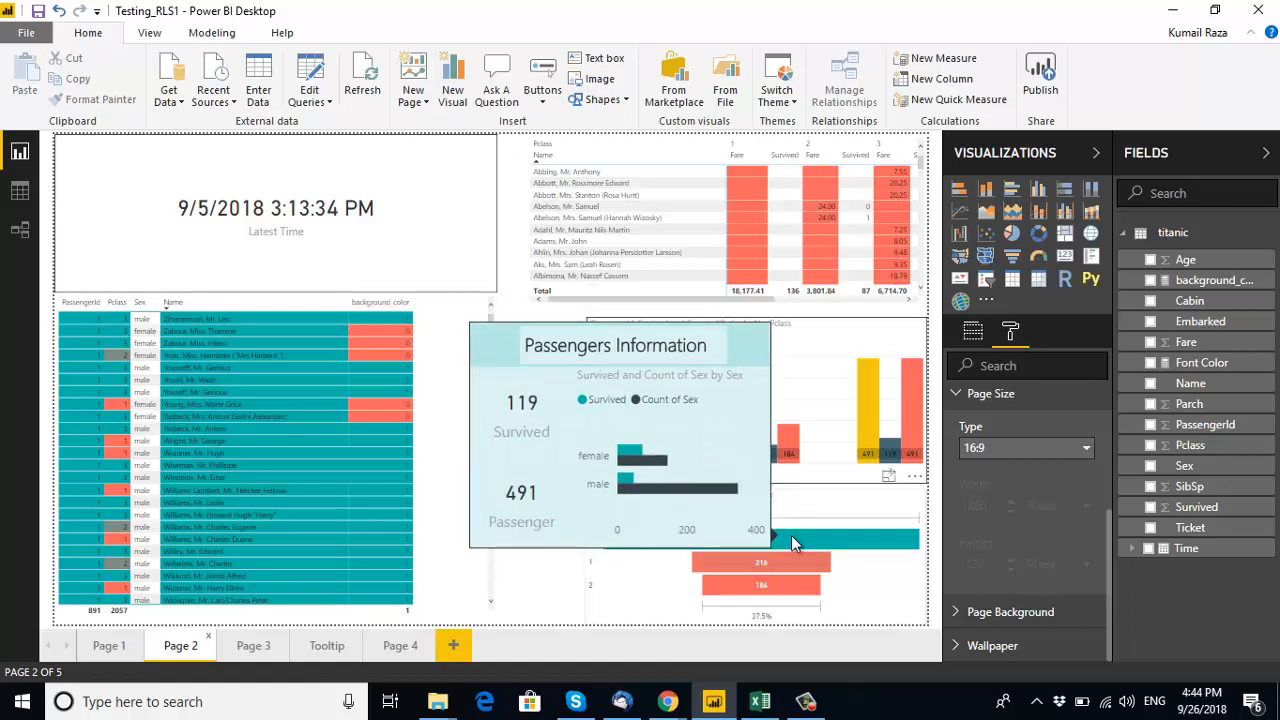
{"action": "mouse_move", "coordinate": [789, 586]}
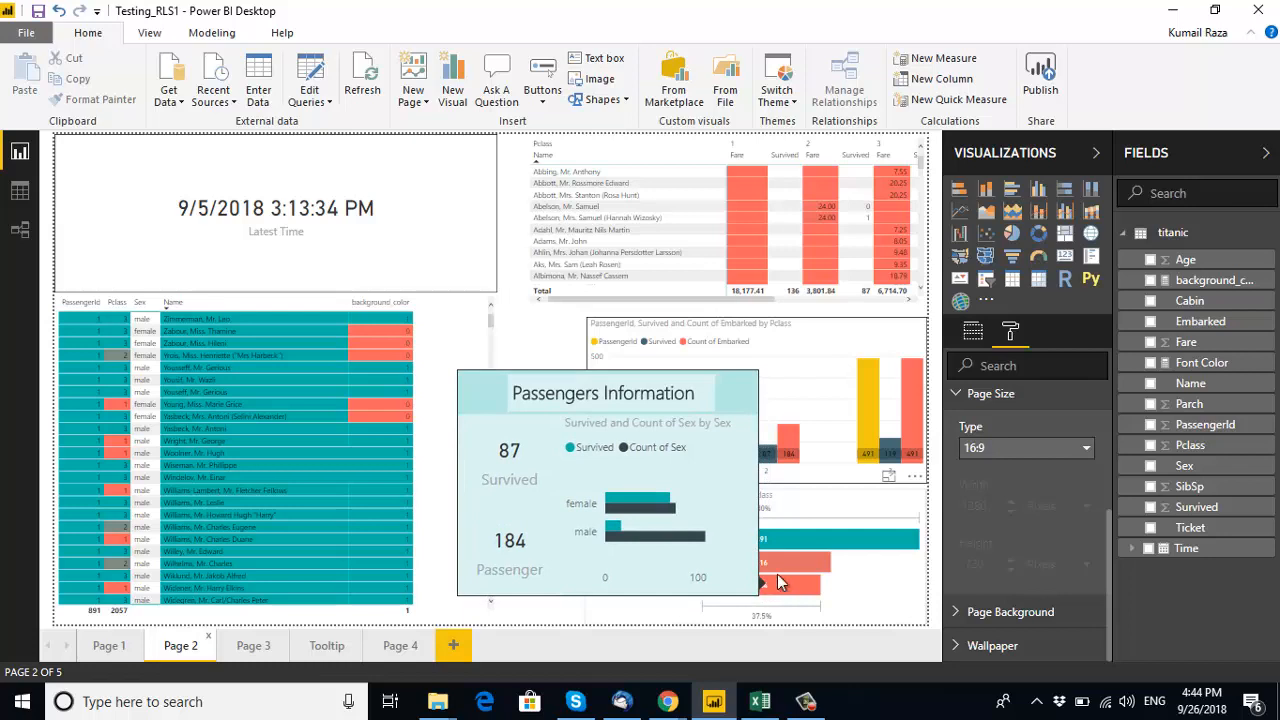
{"action": "mouse_move", "coordinate": [789, 445]}
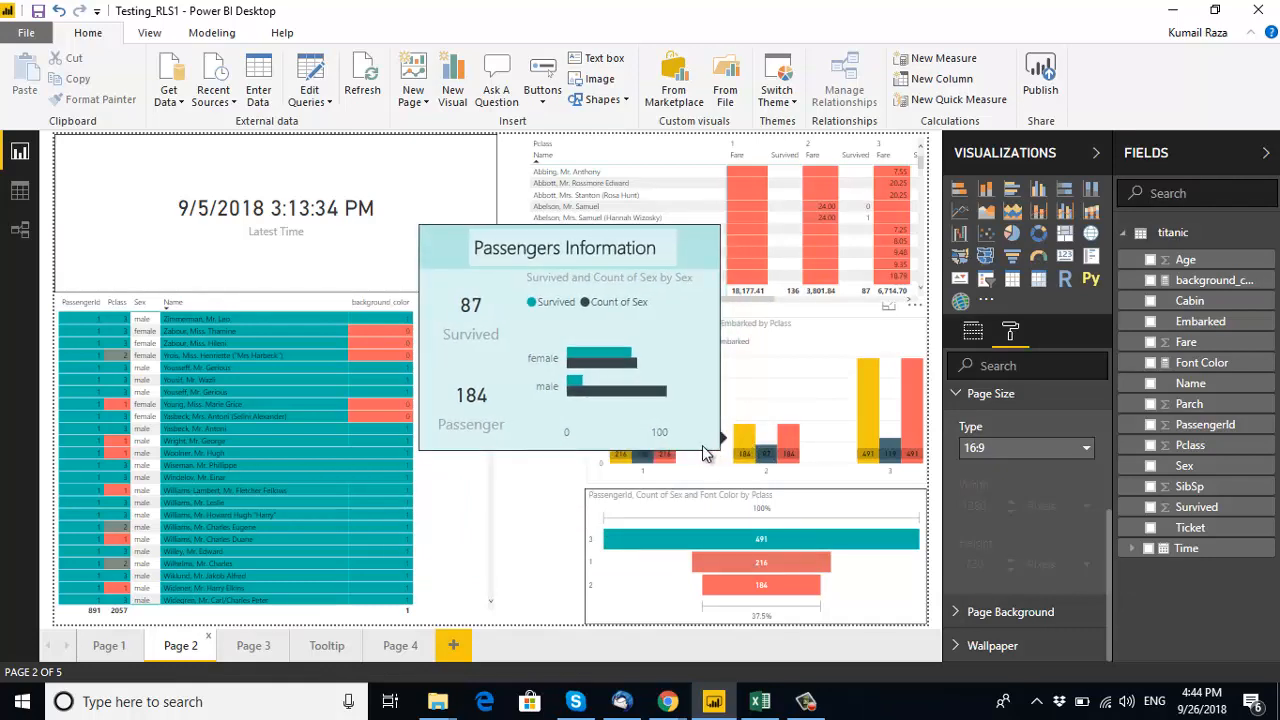
{"action": "mouse_move", "coordinate": [670, 450]}
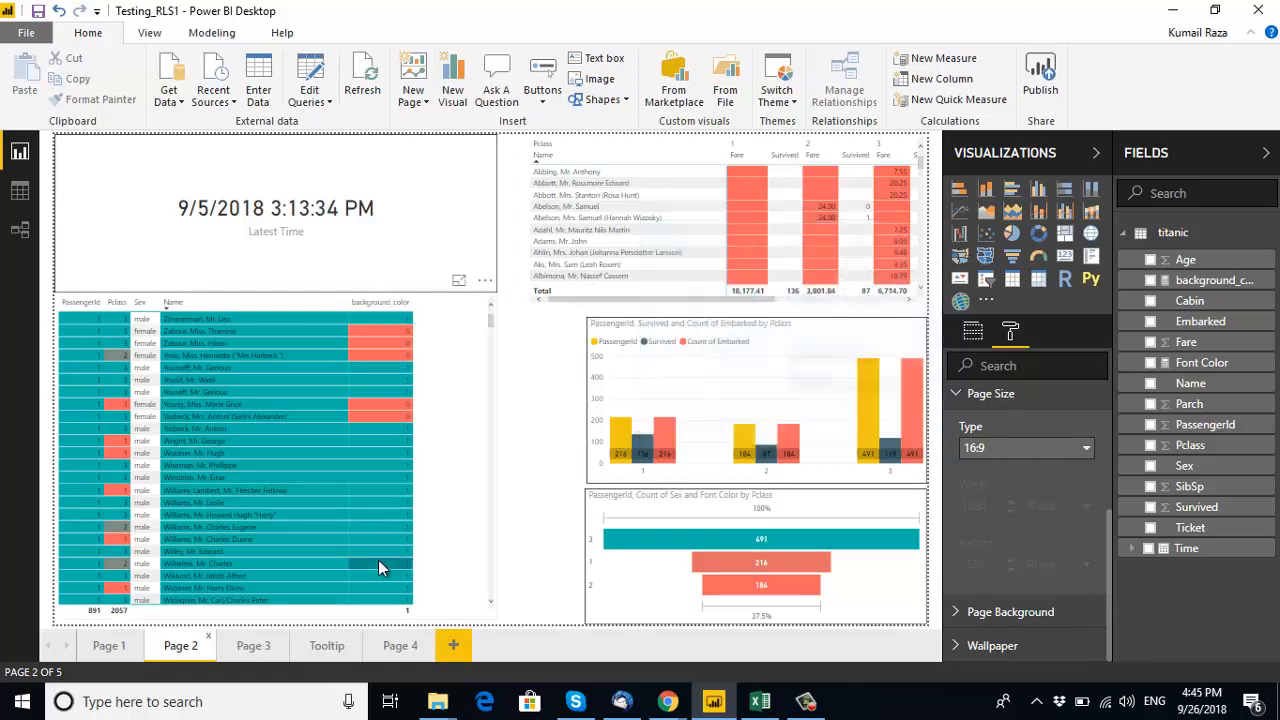
{"action": "left_click", "coordinate": [399, 647]}
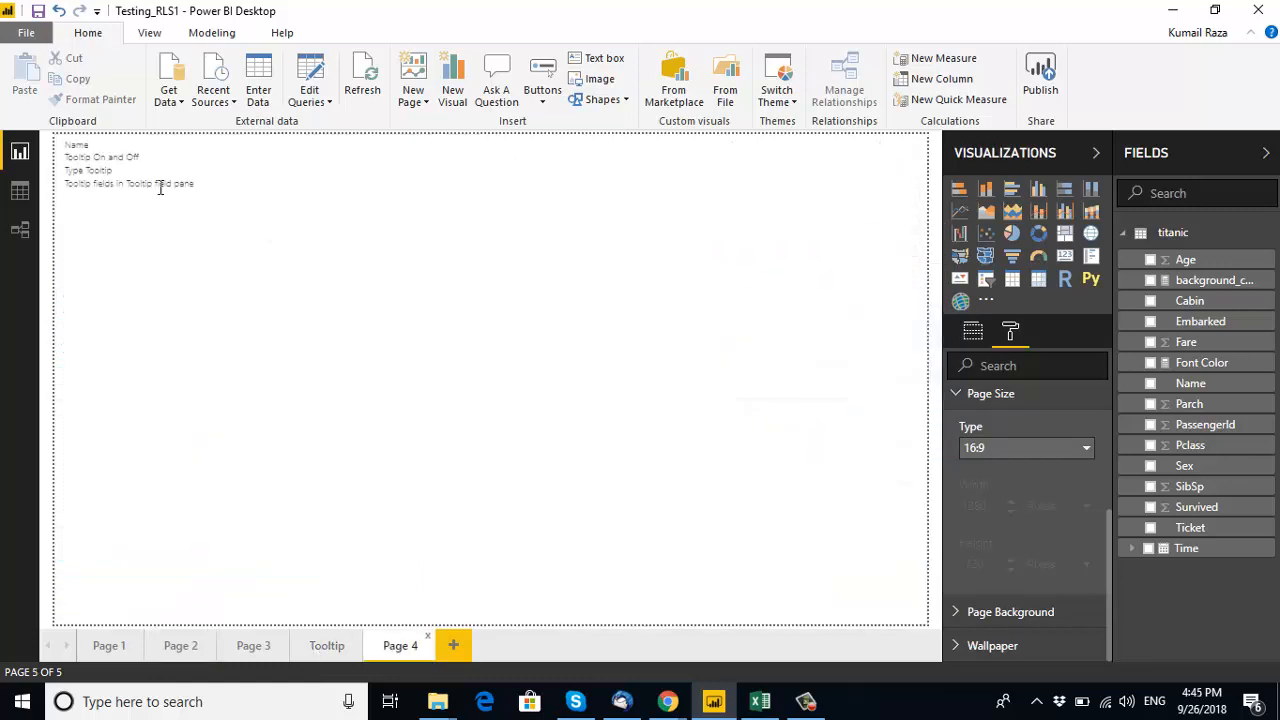
Rename Page 3 as T1 and turn on its Tooltip setting in the page information.
{"action": "left_click", "coordinate": [244, 650]}
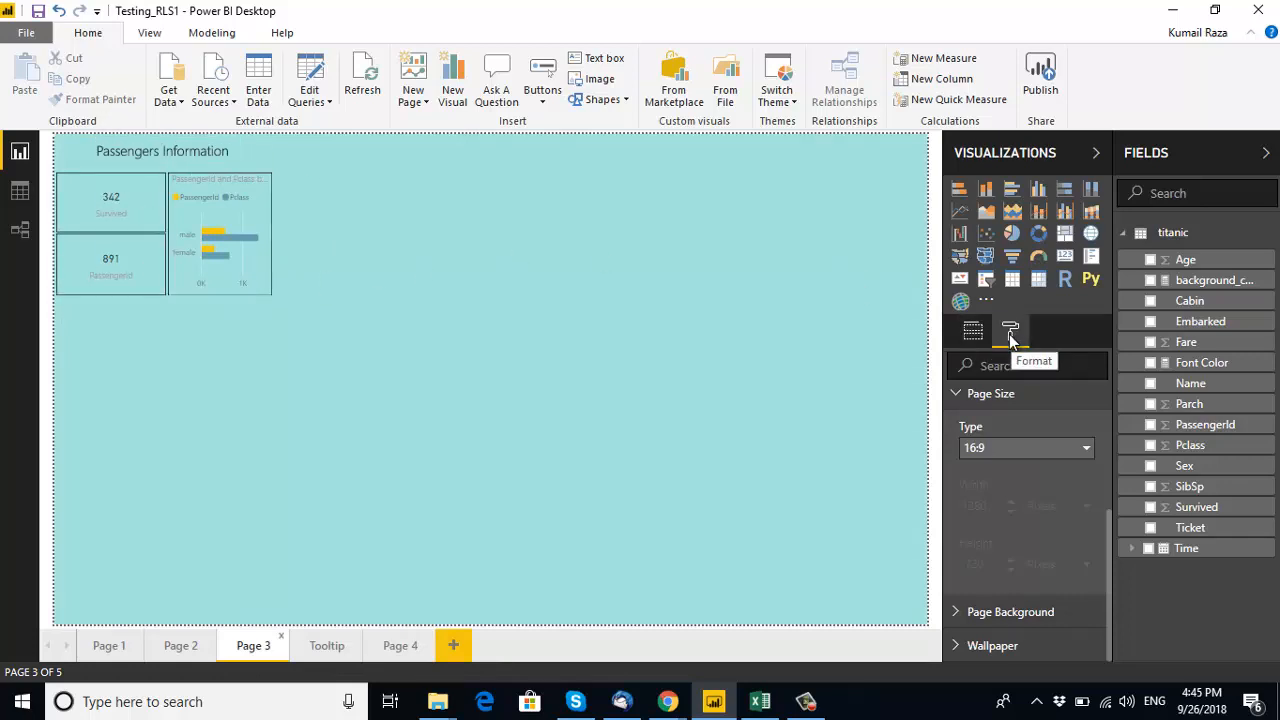
{"action": "left_click", "coordinate": [957, 395]}
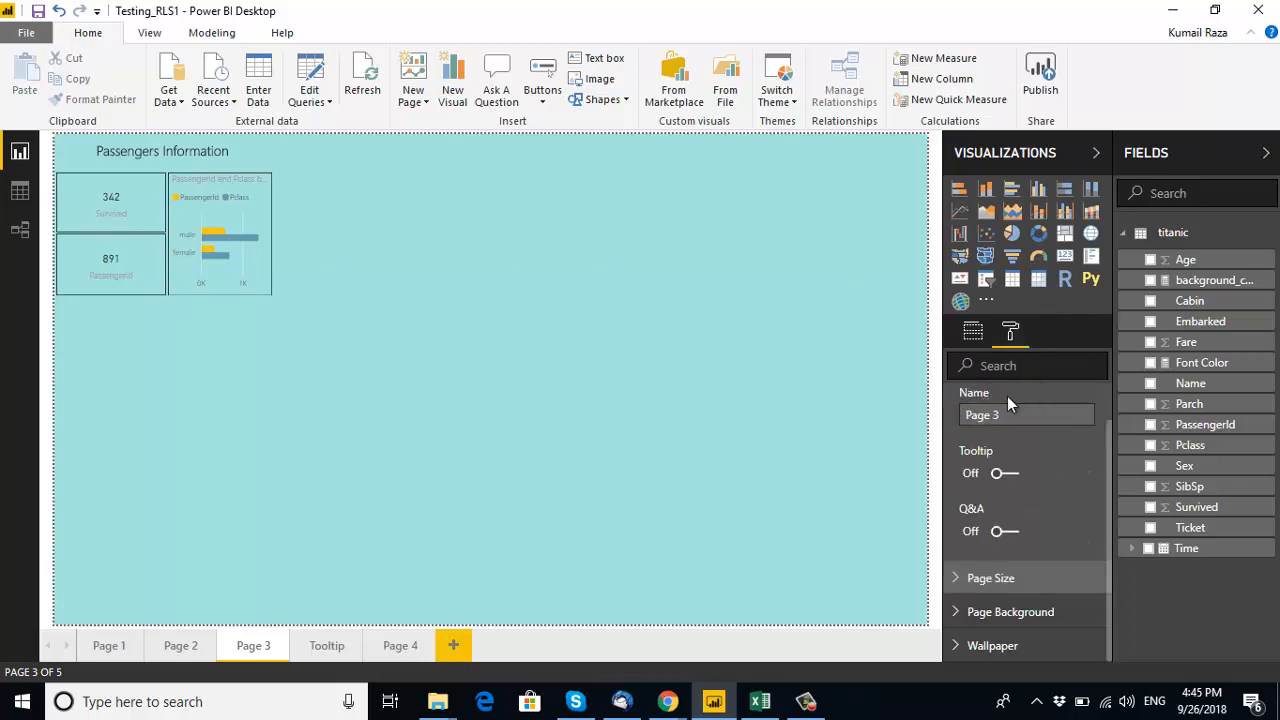
{"action": "left_click", "coordinate": [966, 418]}
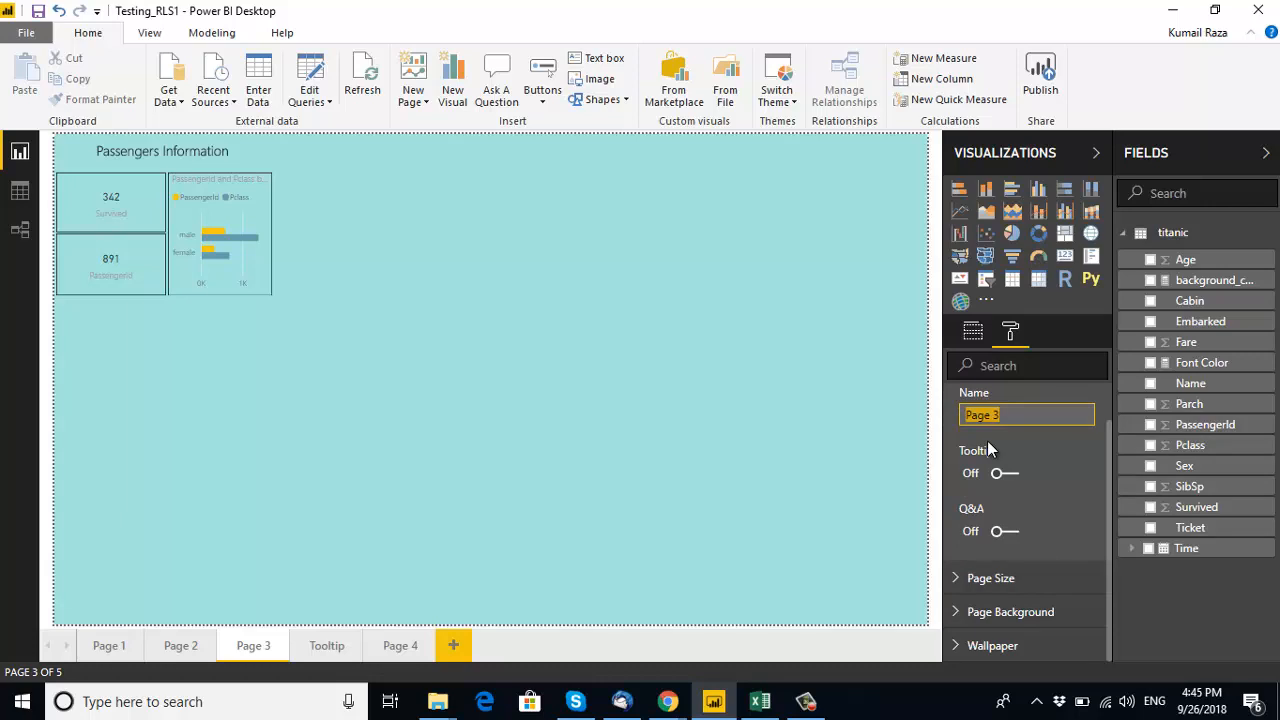
{"action": "type", "text": "T1"}
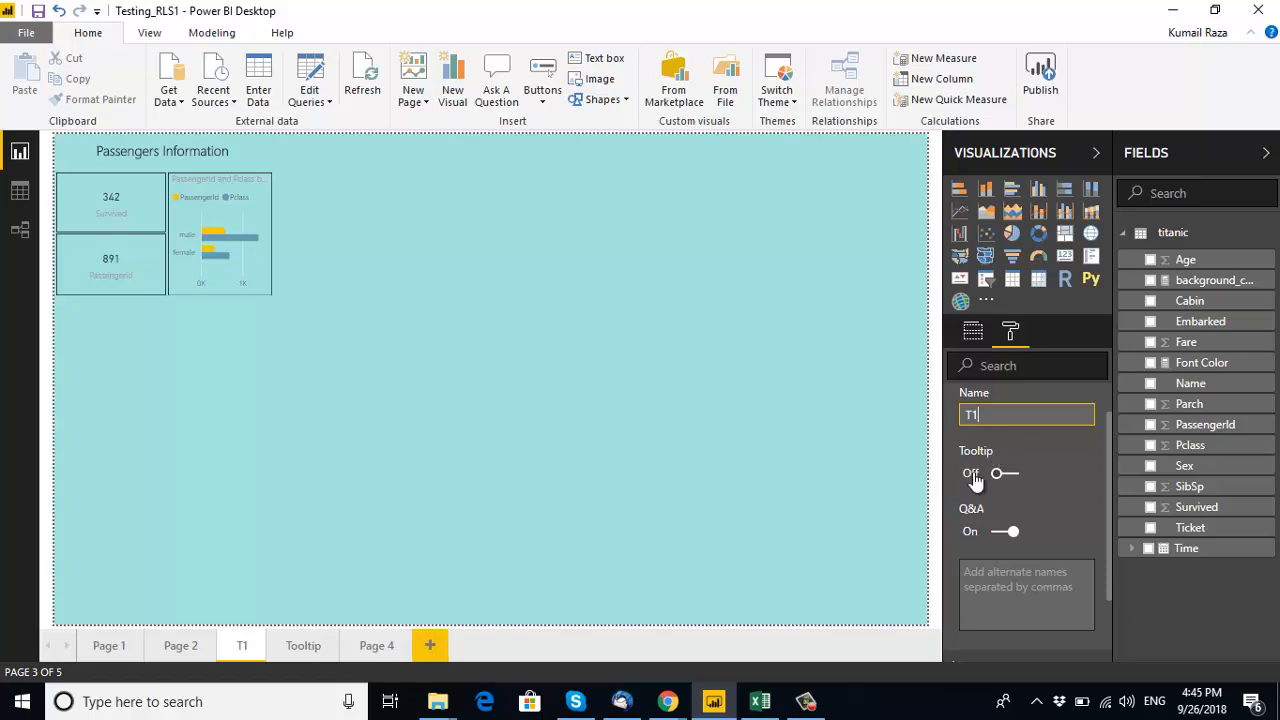
{"action": "left_click", "coordinate": [1003, 477]}
Set the page size type of page T1 to Tooltip.
{"action": "scroll", "coordinate": [1043, 477], "scroll_direction": "down", "scroll_amount": 2}
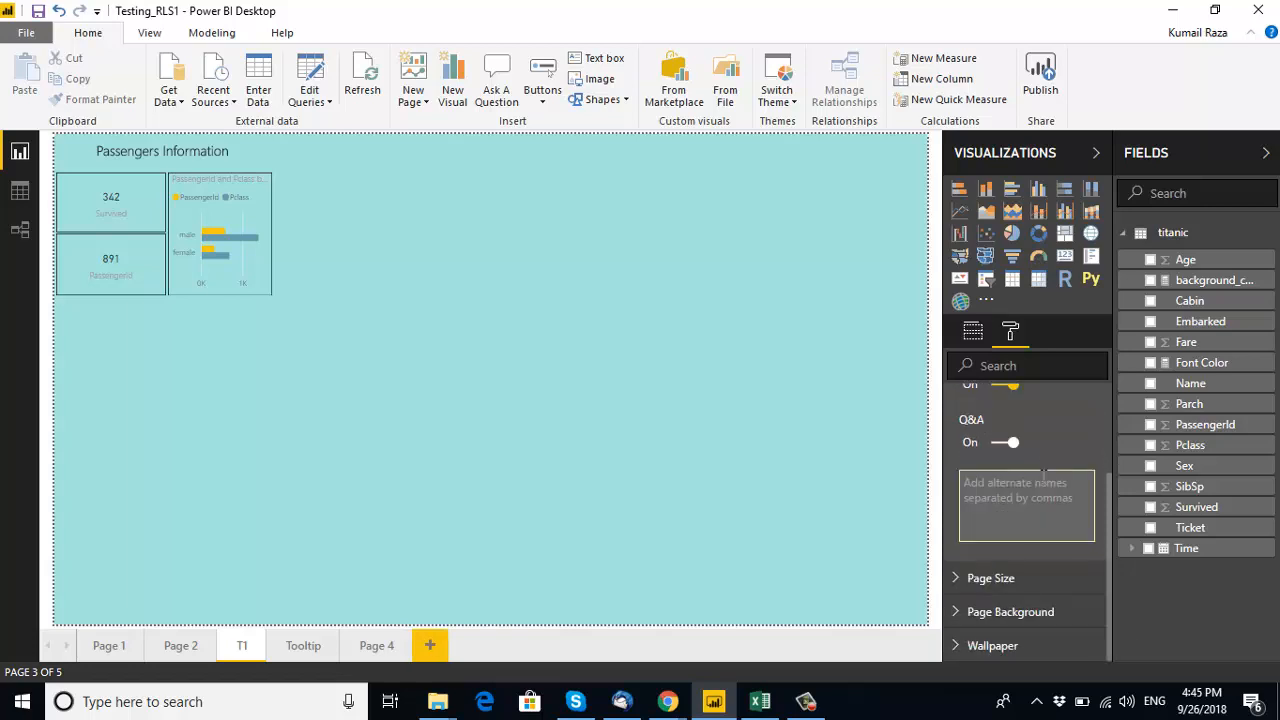
{"action": "left_click", "coordinate": [1000, 579]}
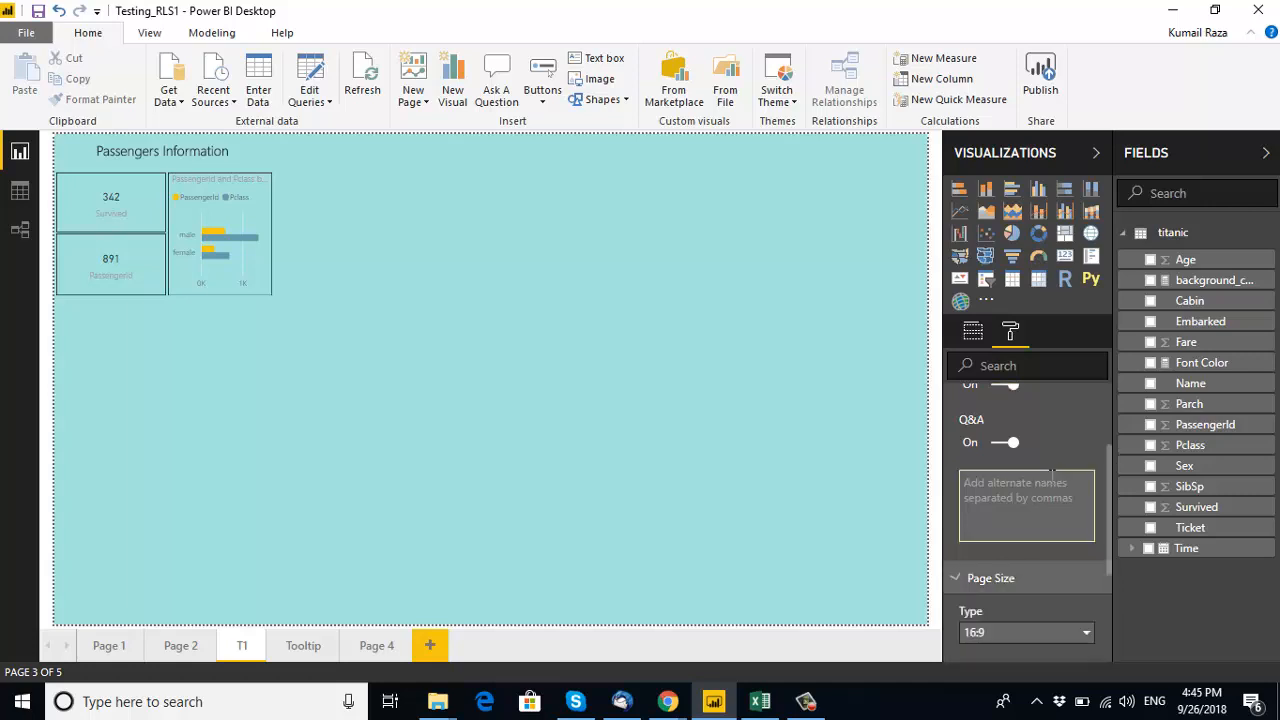
{"action": "scroll", "coordinate": [1047, 492], "scroll_direction": "down", "scroll_amount": 4}
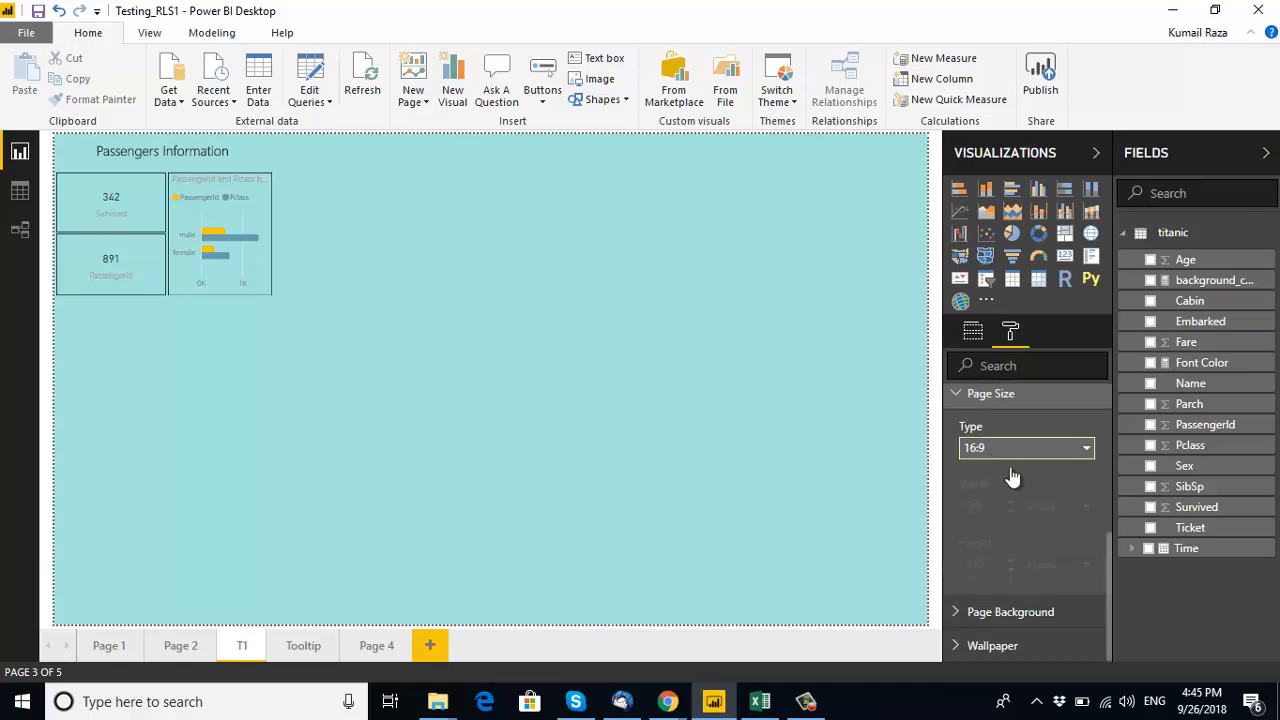
{"action": "scroll", "coordinate": [1010, 470], "scroll_direction": "up", "scroll_amount": 4}
{"action": "scroll", "coordinate": [1025, 508], "scroll_direction": "up", "scroll_amount": 3}
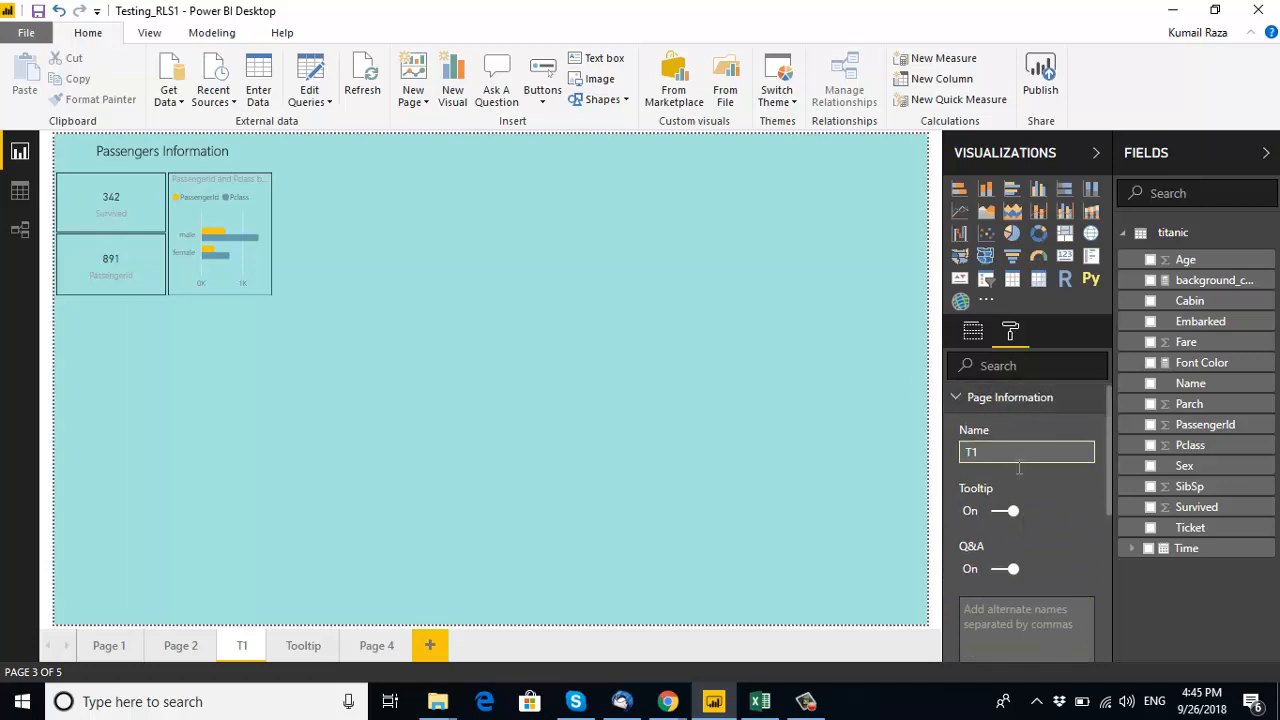
{"action": "scroll", "coordinate": [1009, 444], "scroll_direction": "down", "scroll_amount": 2}
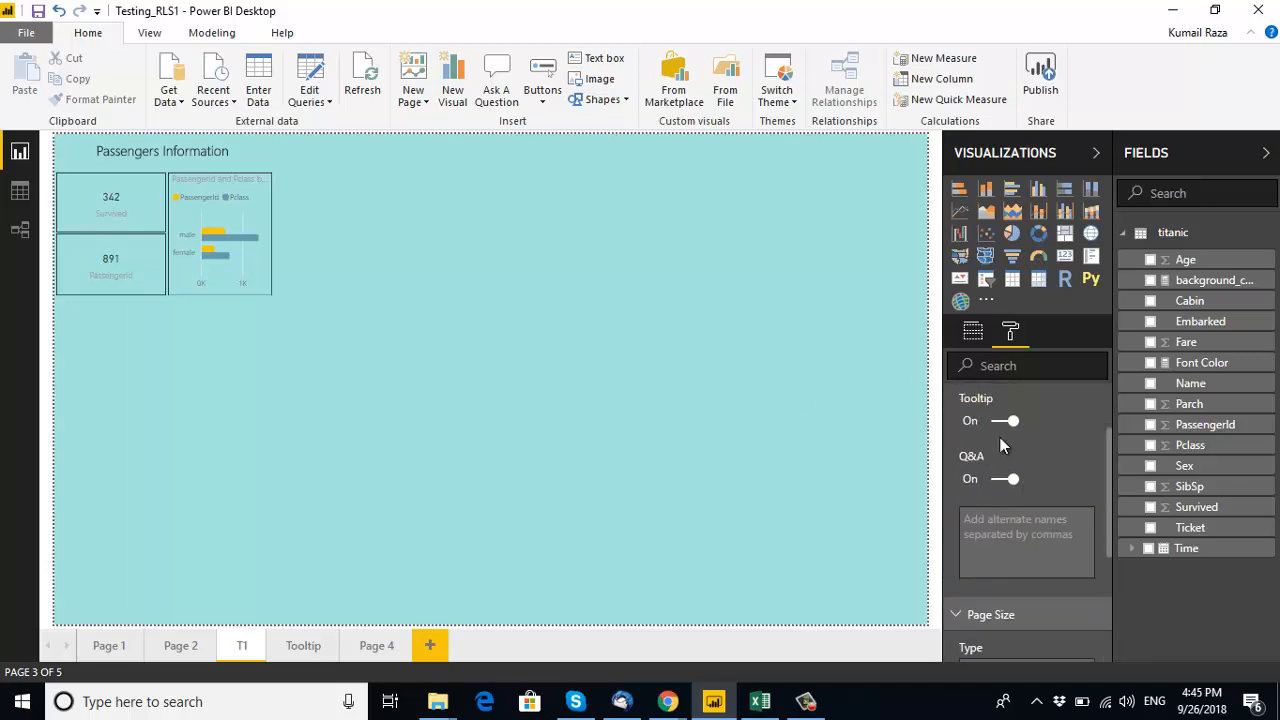
{"action": "scroll", "coordinate": [1001, 442], "scroll_direction": "down", "scroll_amount": 3}
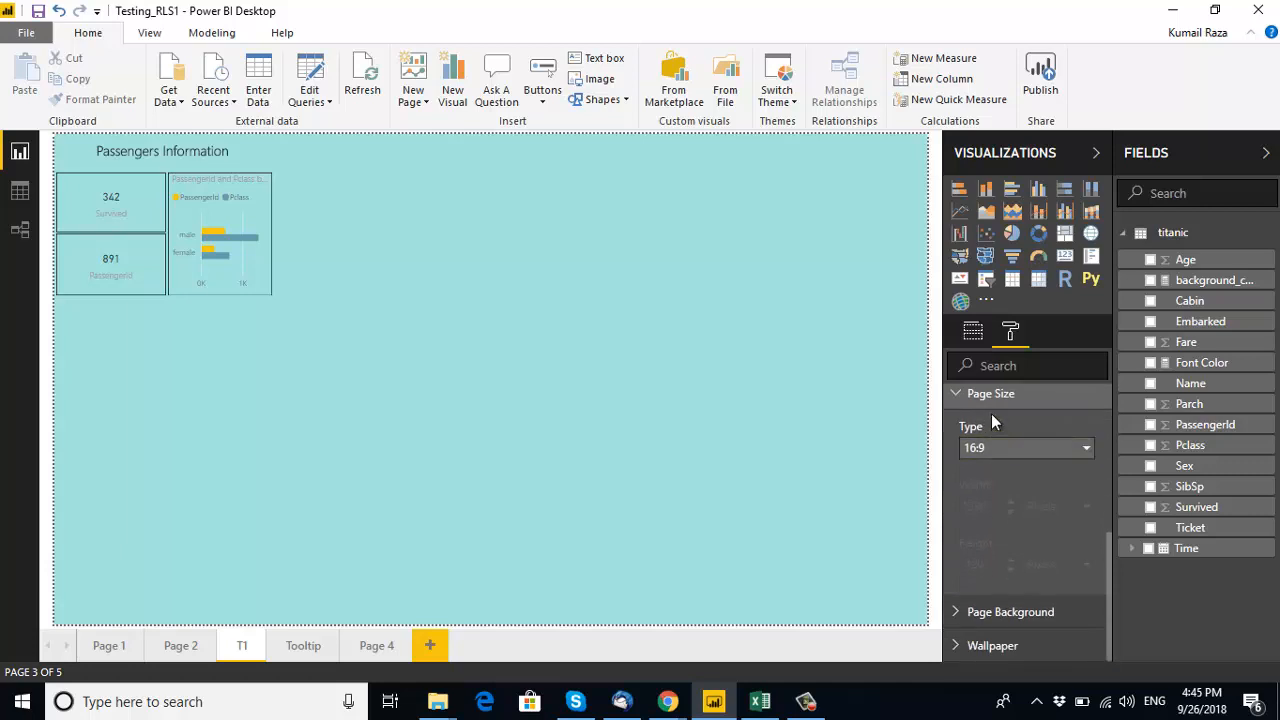
{"action": "left_click", "coordinate": [999, 448]}
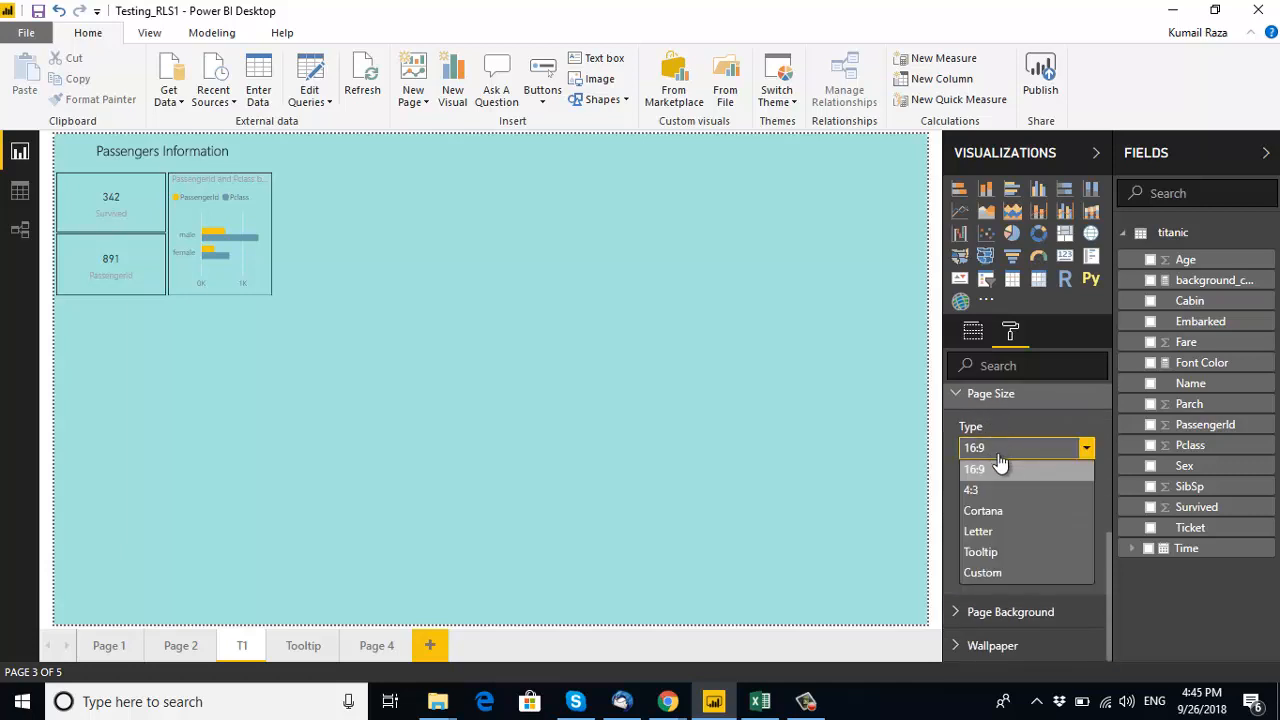
{"action": "left_click", "coordinate": [1008, 553]}
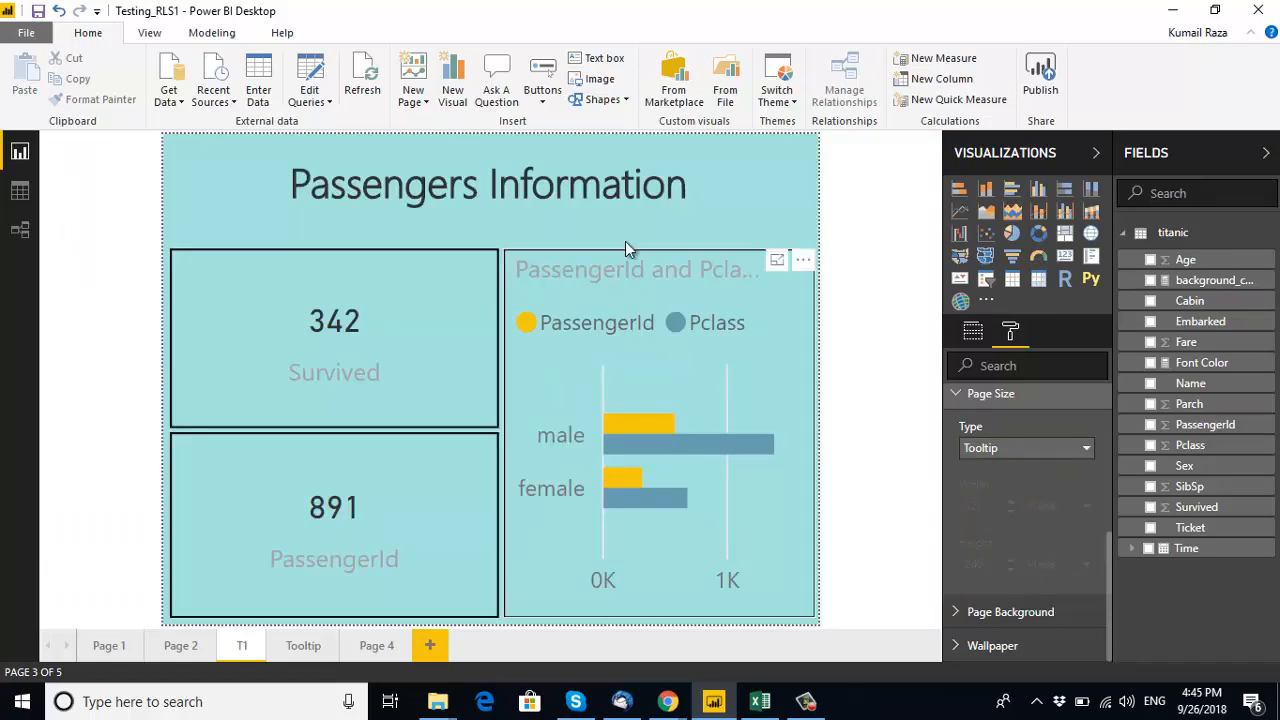
Display the T1 tooltip page at actual size.
{"action": "left_click", "coordinate": [149, 33]}
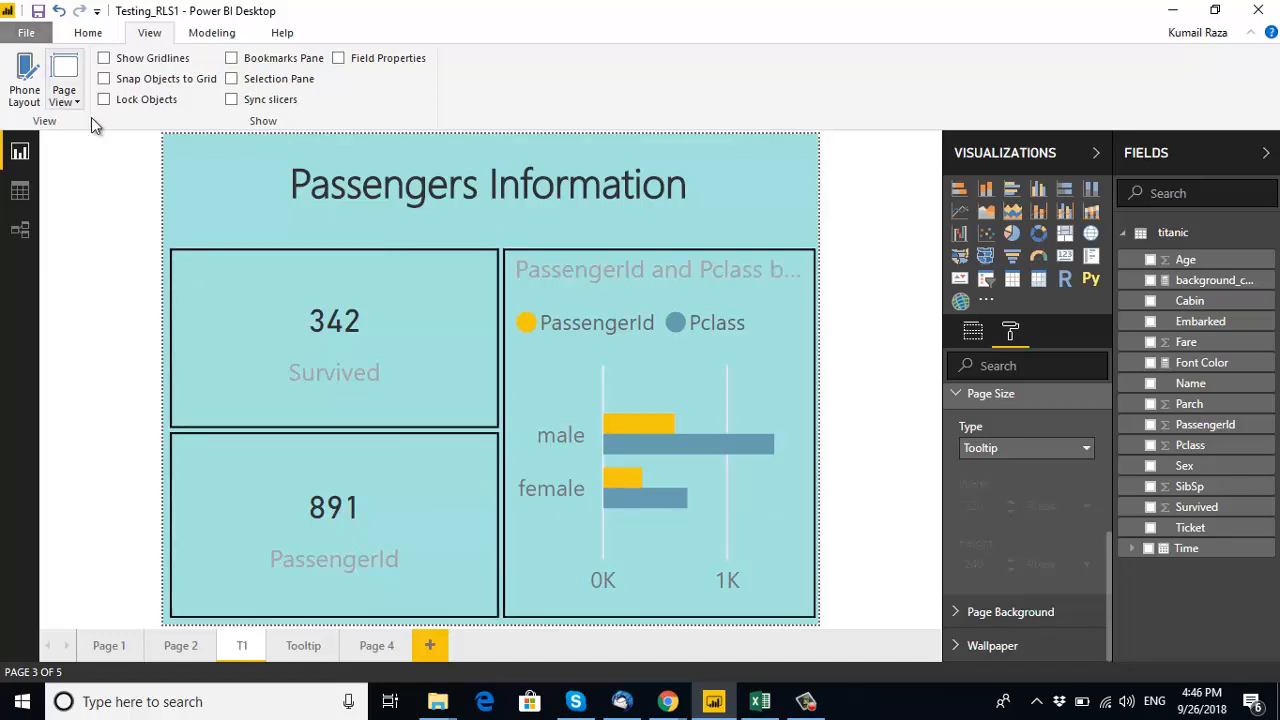
{"action": "left_click", "coordinate": [62, 98]}
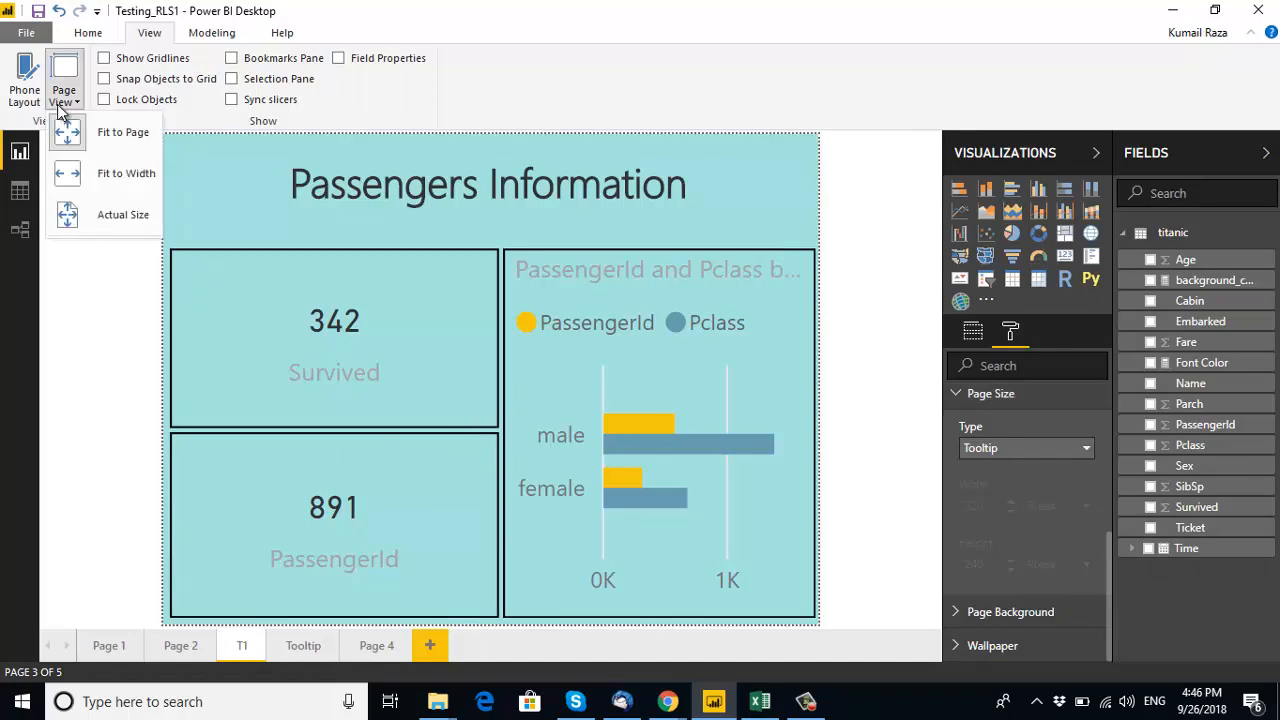
{"action": "left_click", "coordinate": [125, 215]}
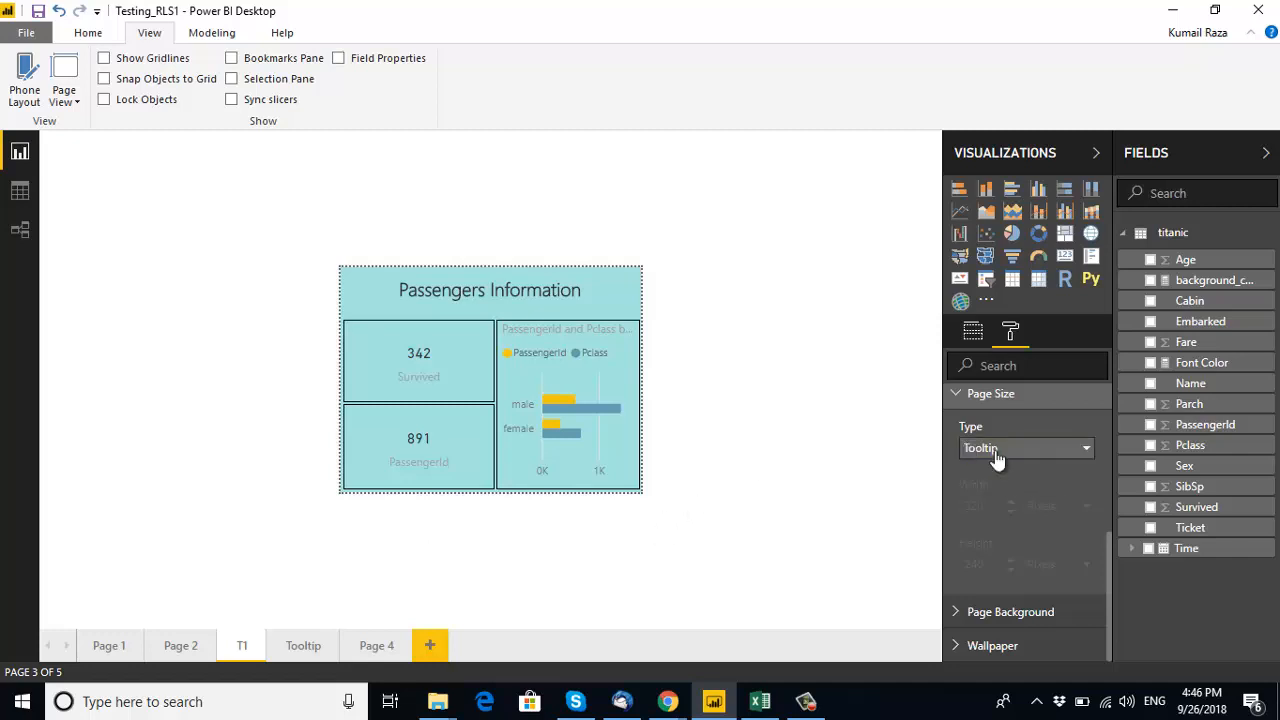
Add PassengerId, Pclass and Survived as the tooltip fields of page T1.
{"action": "left_click", "coordinate": [960, 395]}
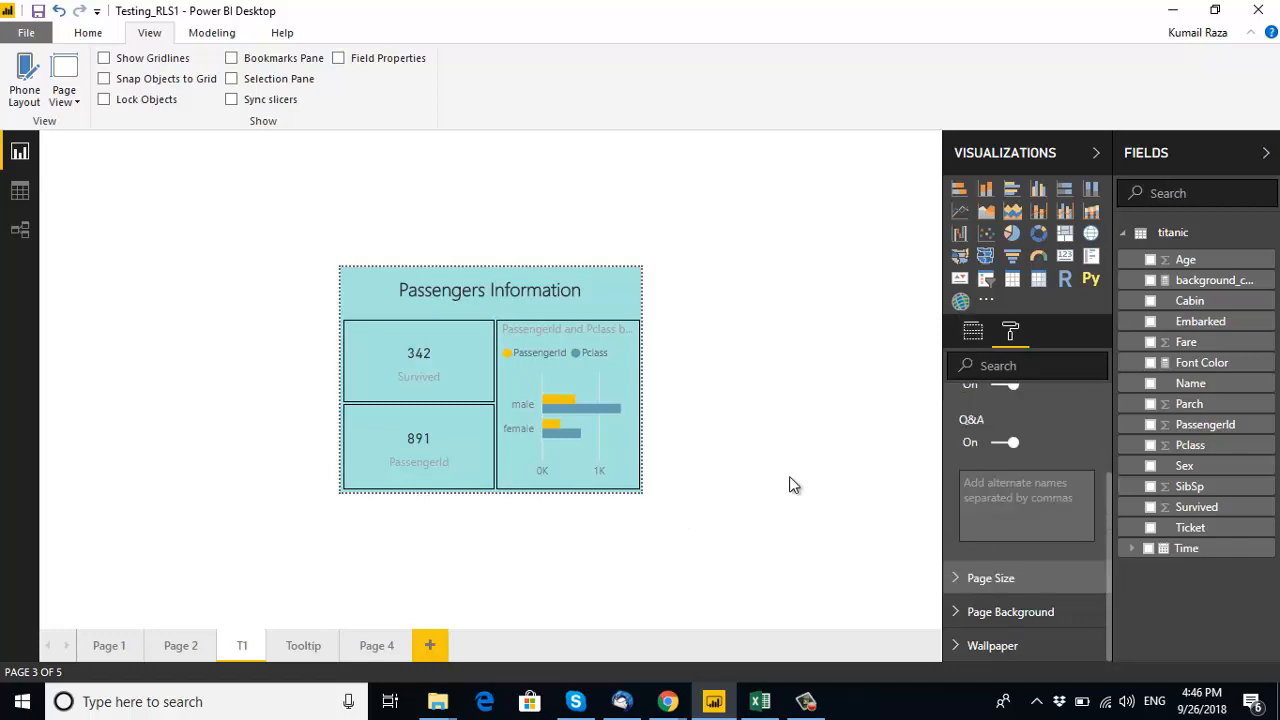
{"action": "left_click", "coordinate": [968, 336]}
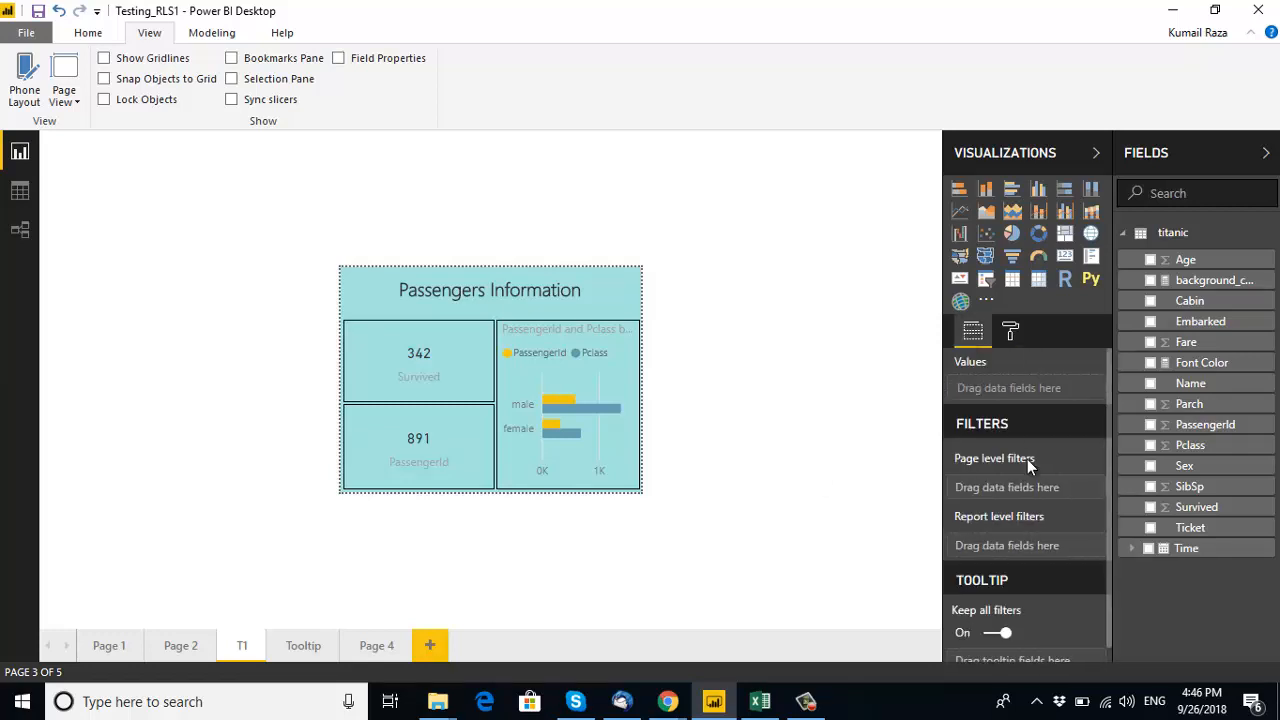
{"action": "scroll", "coordinate": [1044, 558], "scroll_direction": "down", "scroll_amount": 1}
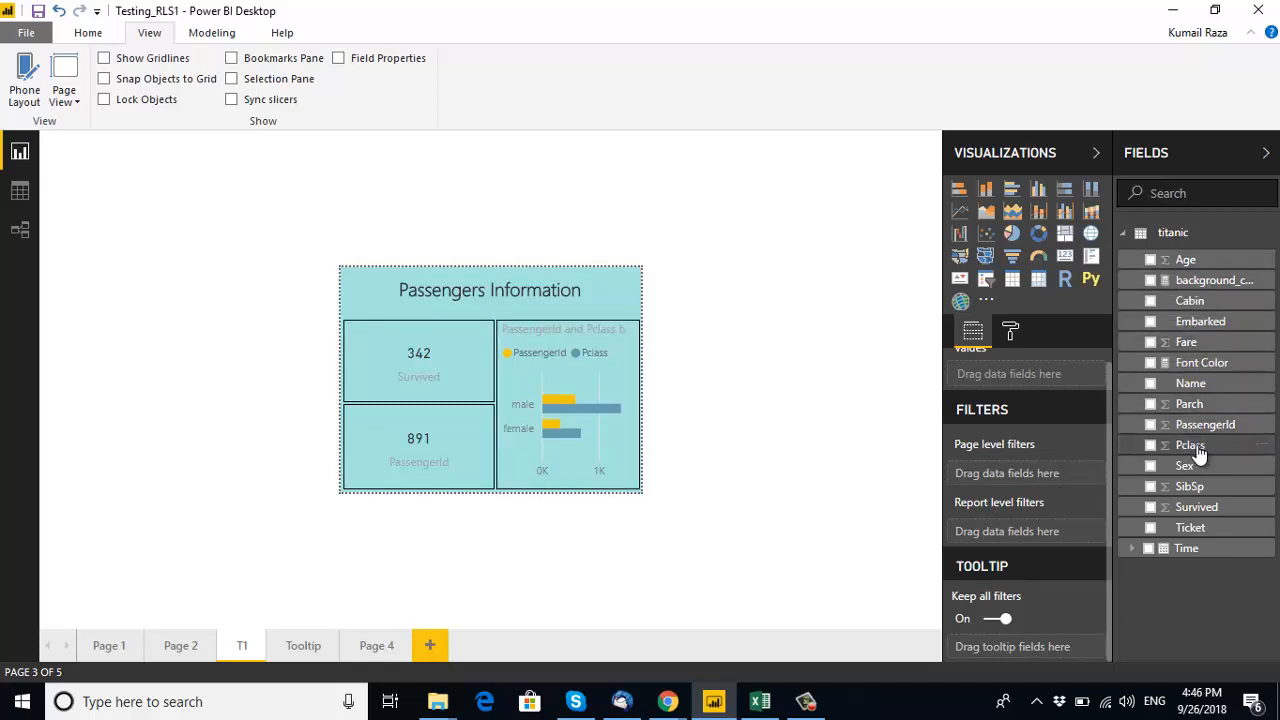
{"action": "left_click_drag", "start_coordinate": [1211, 440], "coordinate": [1052, 664]}
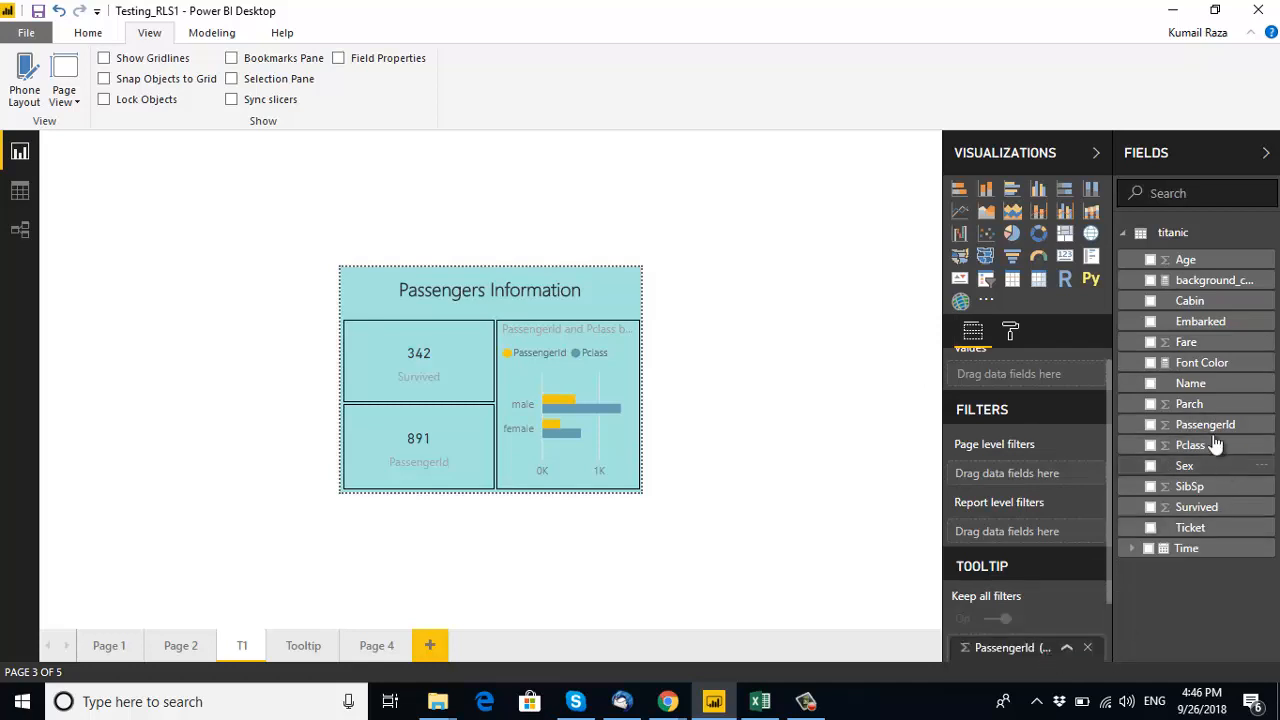
{"action": "left_click_drag", "start_coordinate": [1165, 523], "coordinate": [1050, 656]}
{"action": "left_click_drag", "start_coordinate": [1215, 519], "coordinate": [1057, 652]}
{"action": "scroll", "coordinate": [1060, 538], "scroll_direction": "down", "scroll_amount": 3}
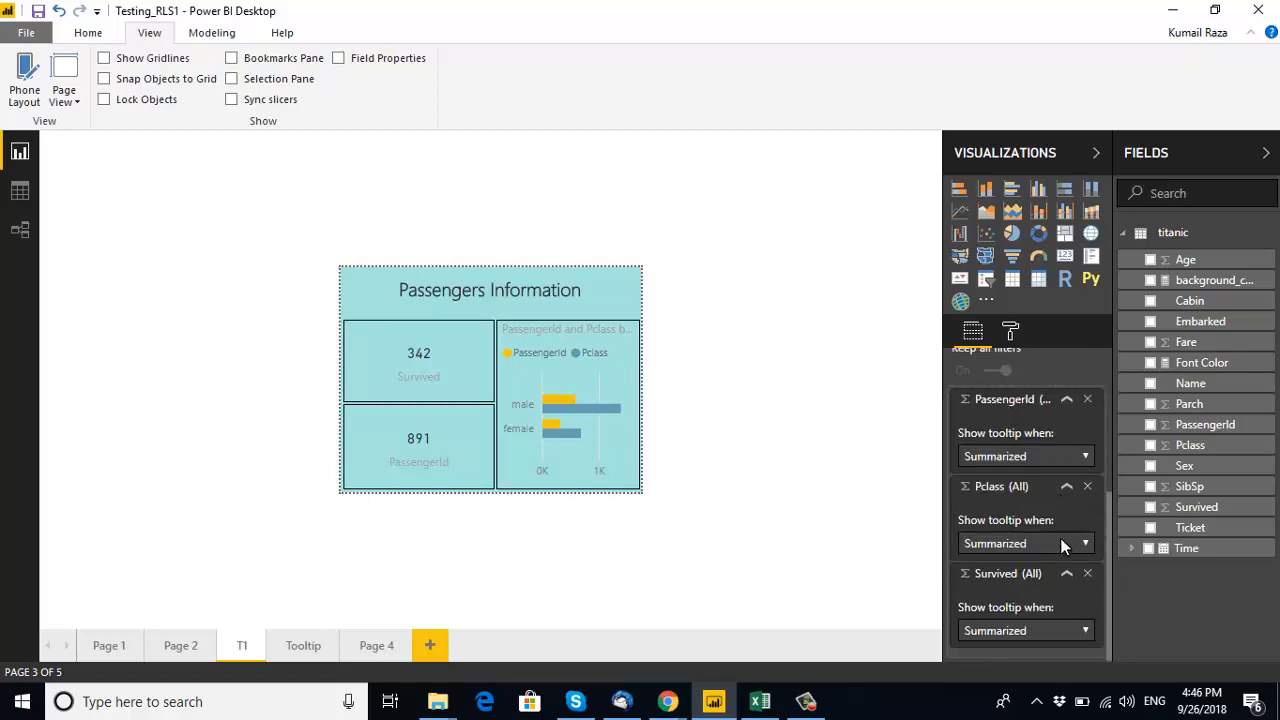
Collapse the three tooltip field cards, checking when the tooltip shows for PassengerId and Pclass.
{"action": "left_click", "coordinate": [1066, 404]}
{"action": "left_click", "coordinate": [1066, 488]}
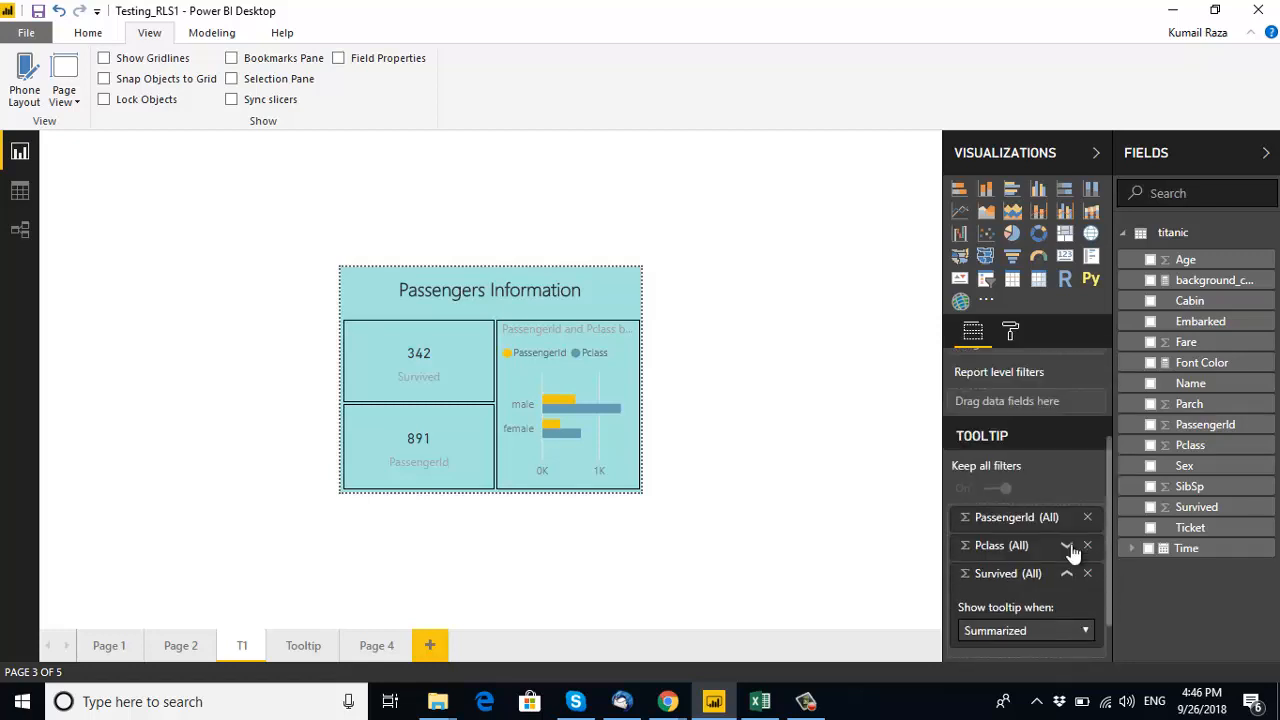
{"action": "left_click", "coordinate": [1074, 580]}
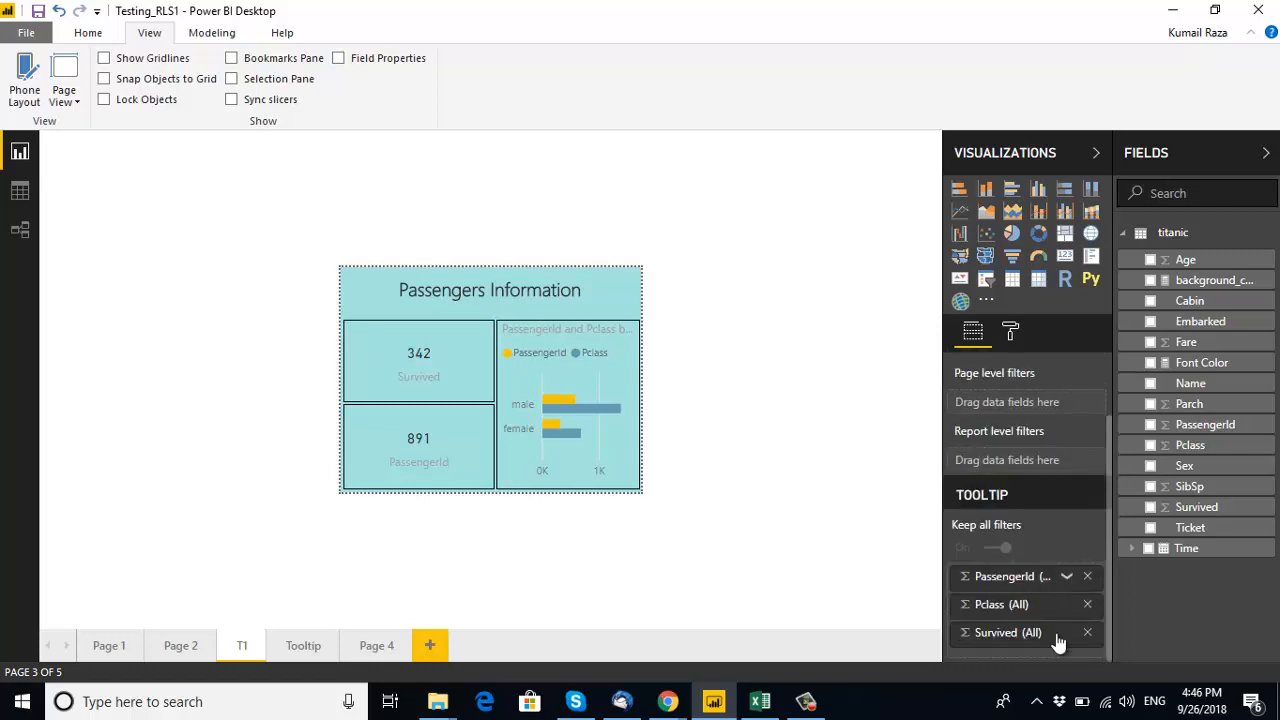
{"action": "left_click", "coordinate": [1066, 576]}
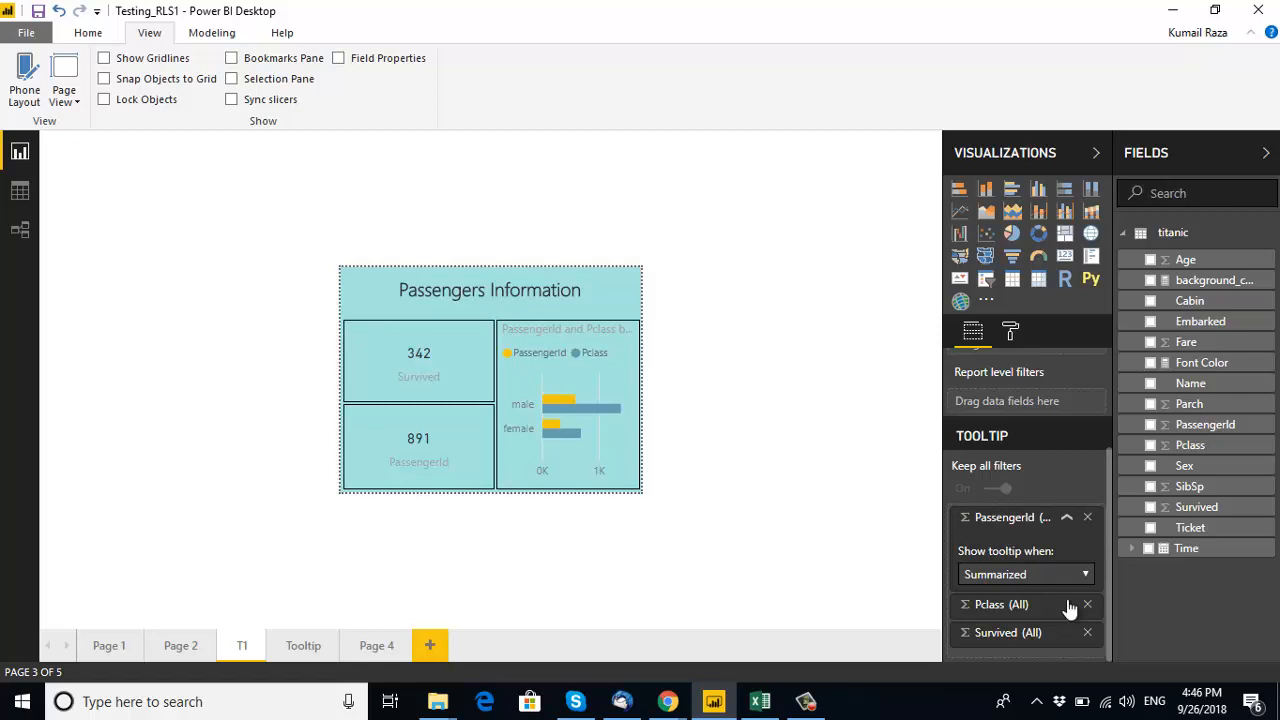
{"action": "left_click", "coordinate": [1066, 604]}
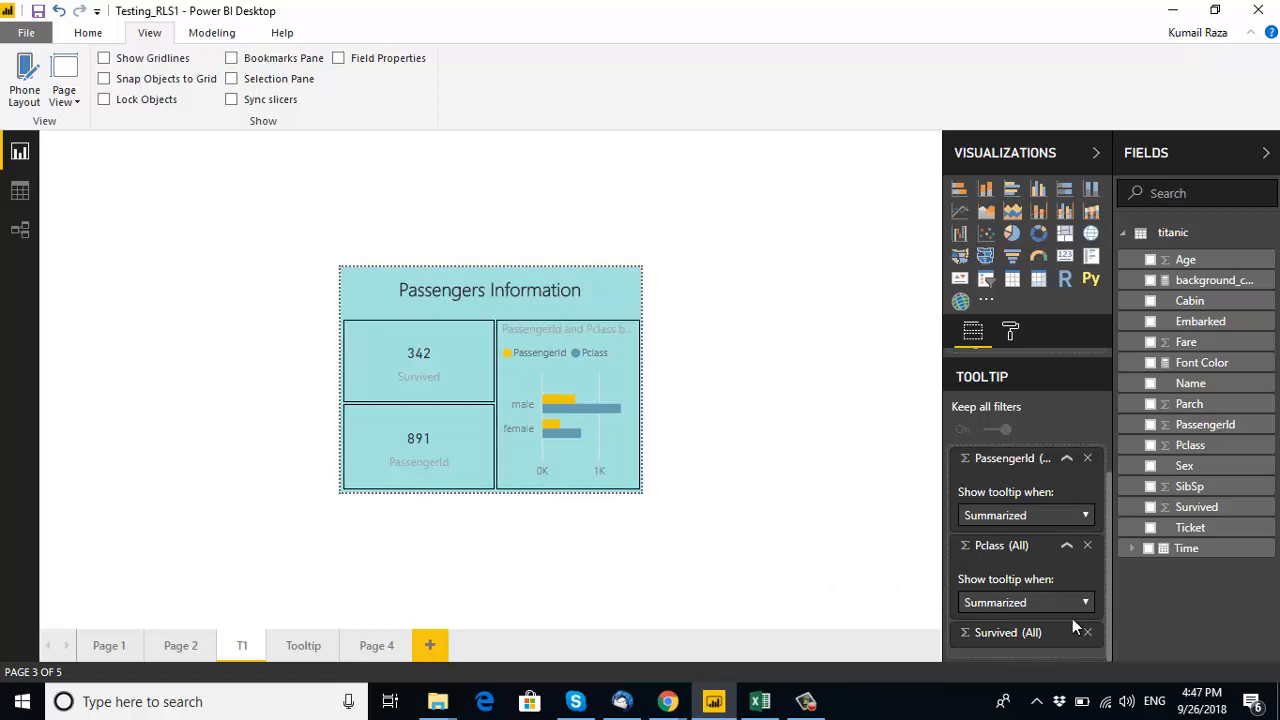
{"action": "left_click", "coordinate": [1066, 545]}
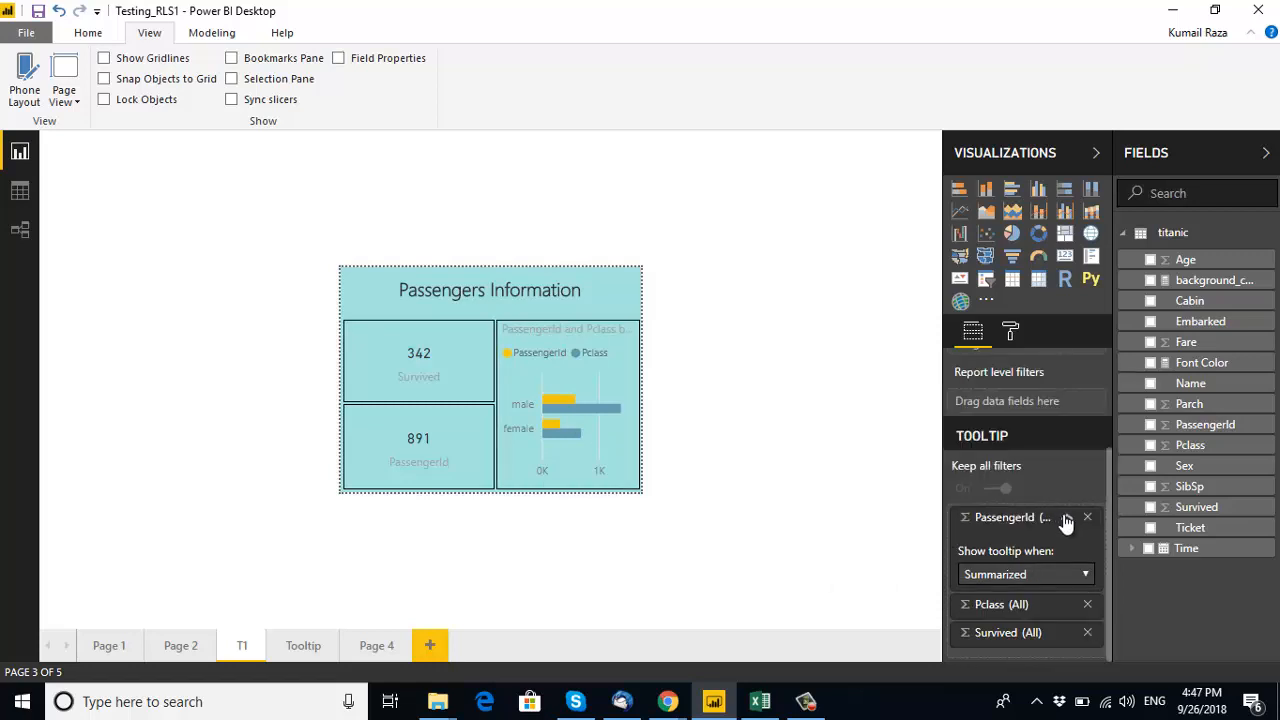
{"action": "left_click", "coordinate": [1066, 517]}
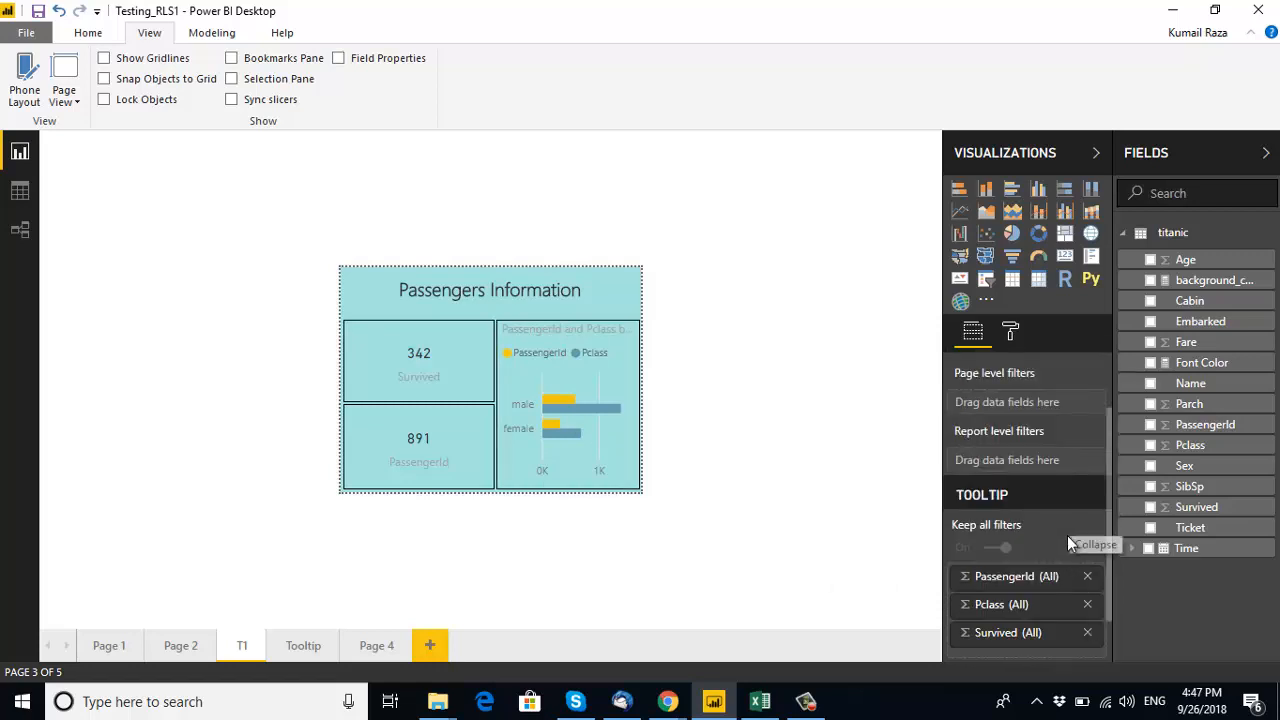
Turn off the tooltip setting in the page information of the page named Tooltip.
{"action": "left_click", "coordinate": [303, 646]}
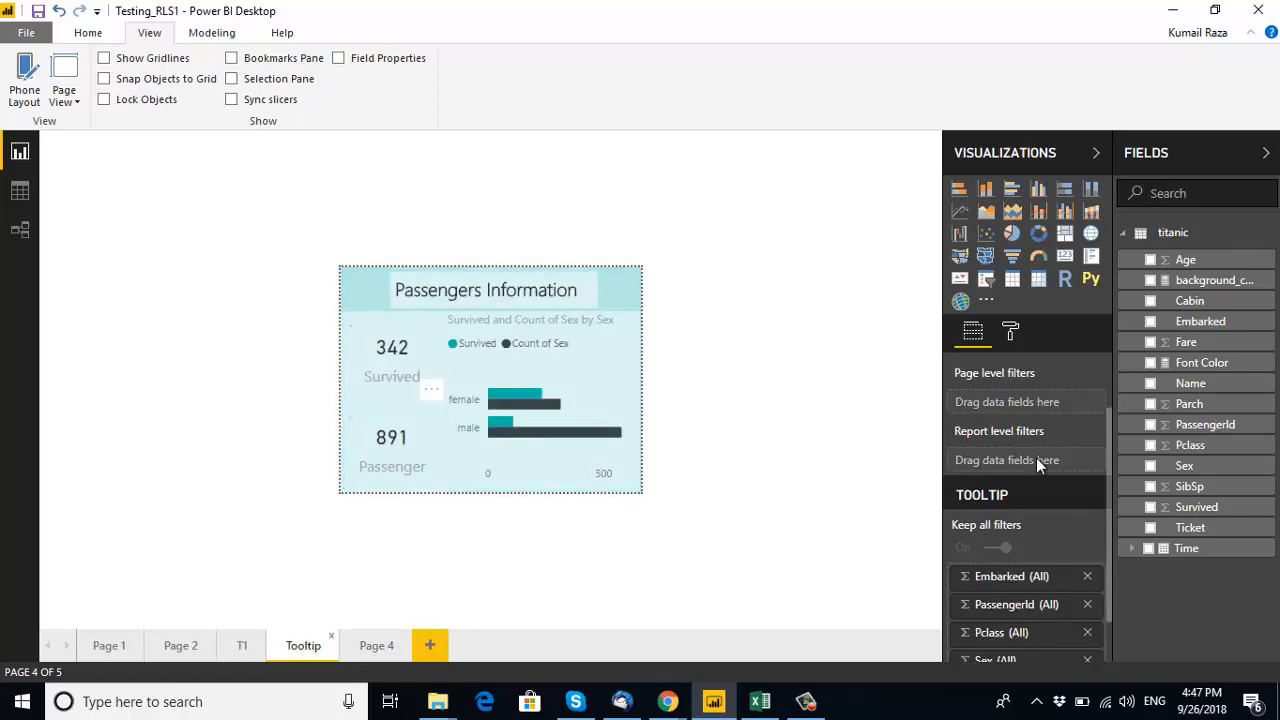
{"action": "left_click", "coordinate": [1010, 331]}
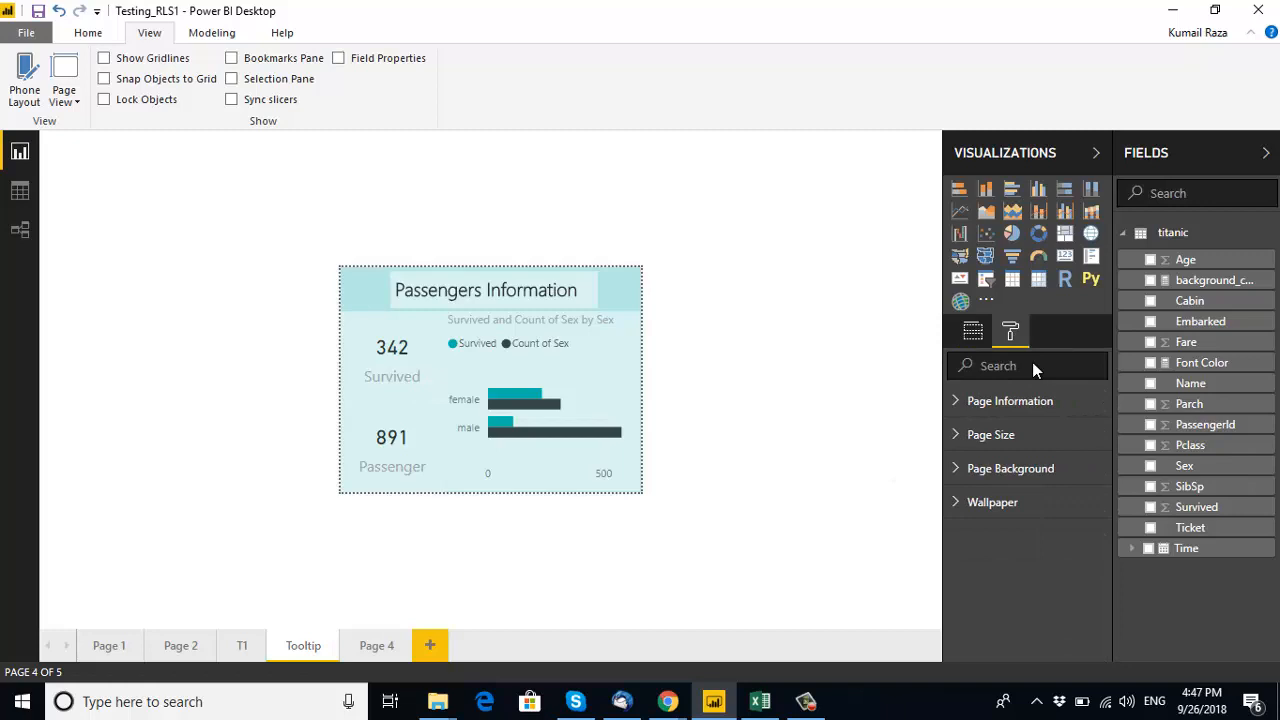
{"action": "left_click", "coordinate": [962, 401]}
{"action": "left_click", "coordinate": [1010, 514]}
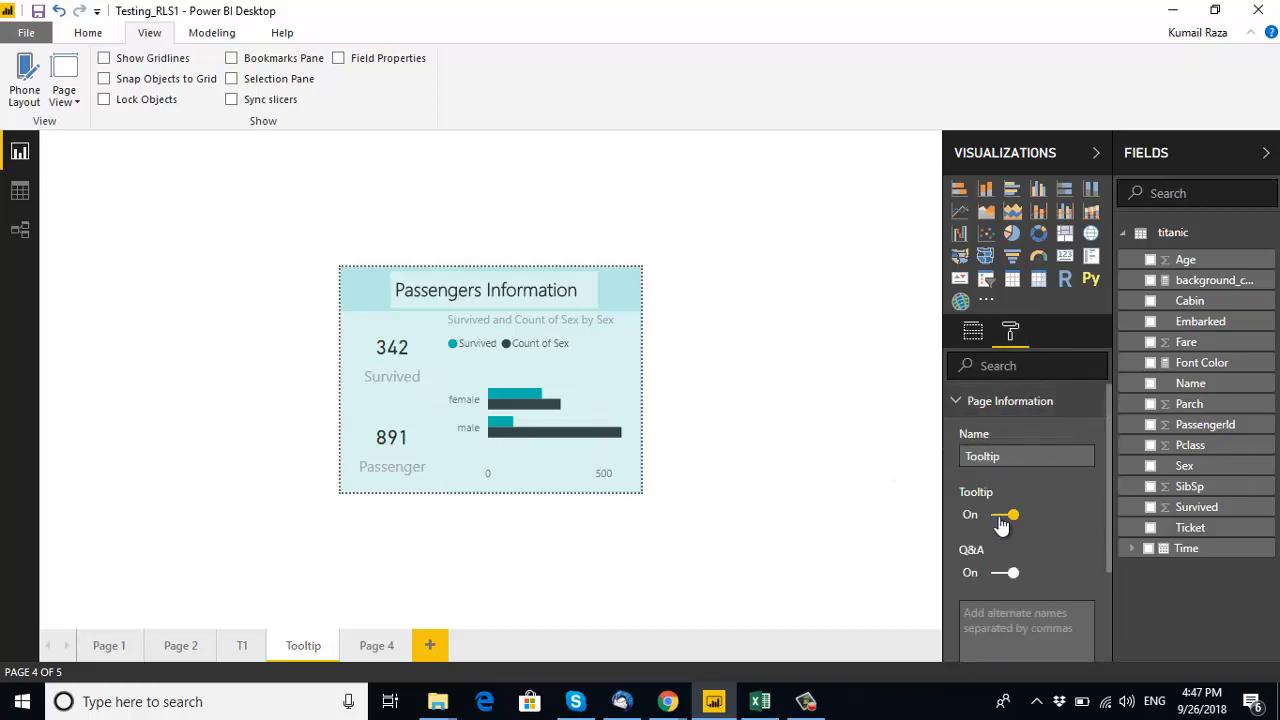
Set the page size type of the page named Tooltip to 16:9.
{"action": "scroll", "coordinate": [1035, 527], "scroll_direction": "down", "scroll_amount": 3}
{"action": "left_click", "coordinate": [1010, 578]}
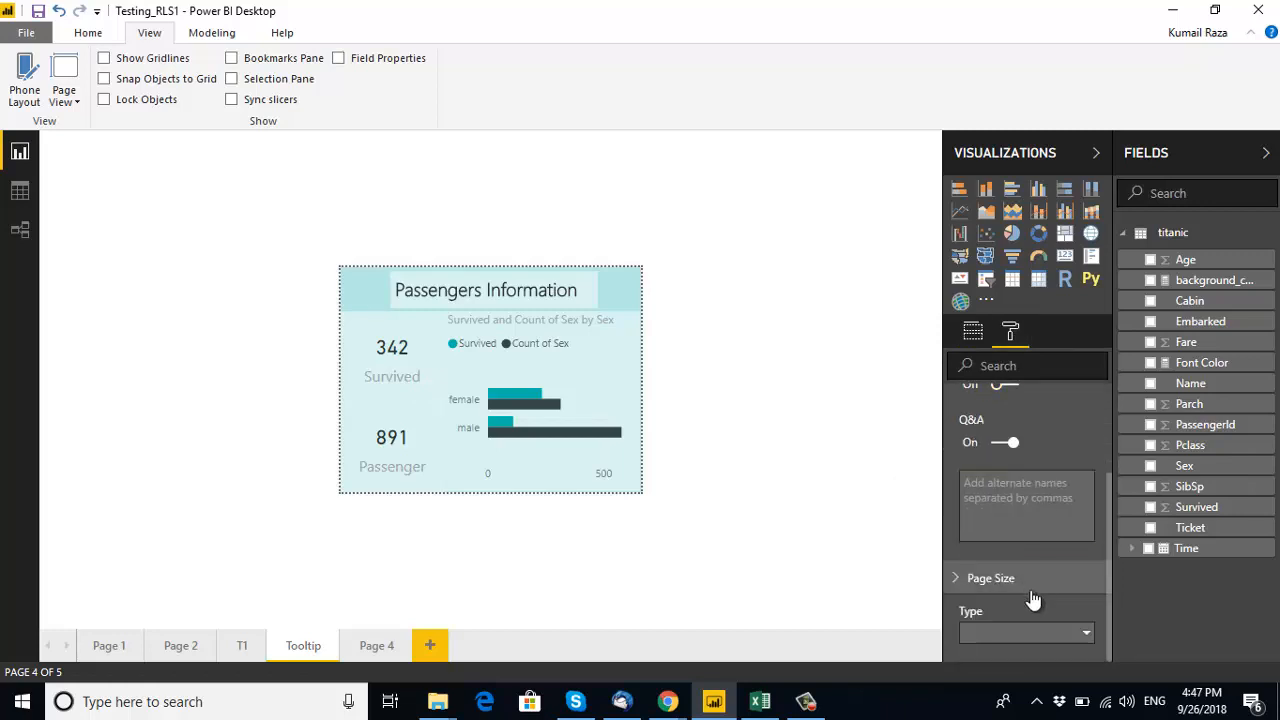
{"action": "scroll", "coordinate": [1042, 545], "scroll_direction": "down", "scroll_amount": 2}
{"action": "left_click", "coordinate": [1046, 449]}
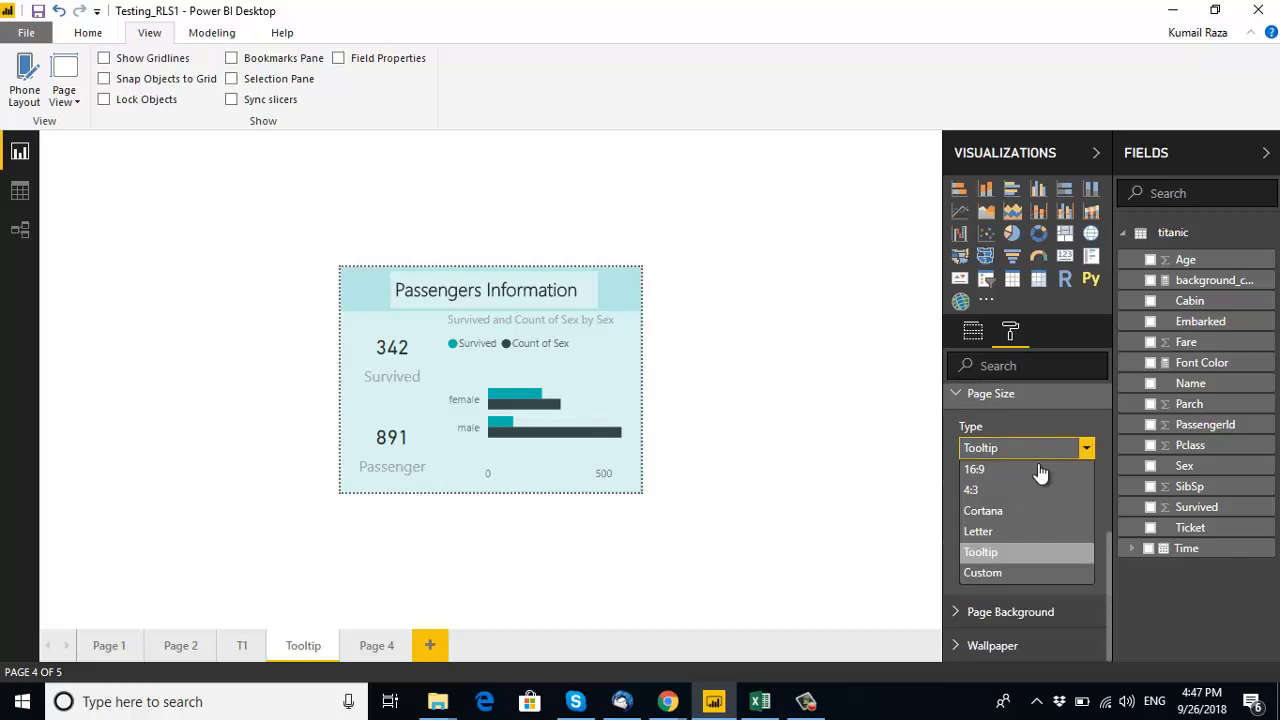
{"action": "left_click", "coordinate": [1037, 467]}
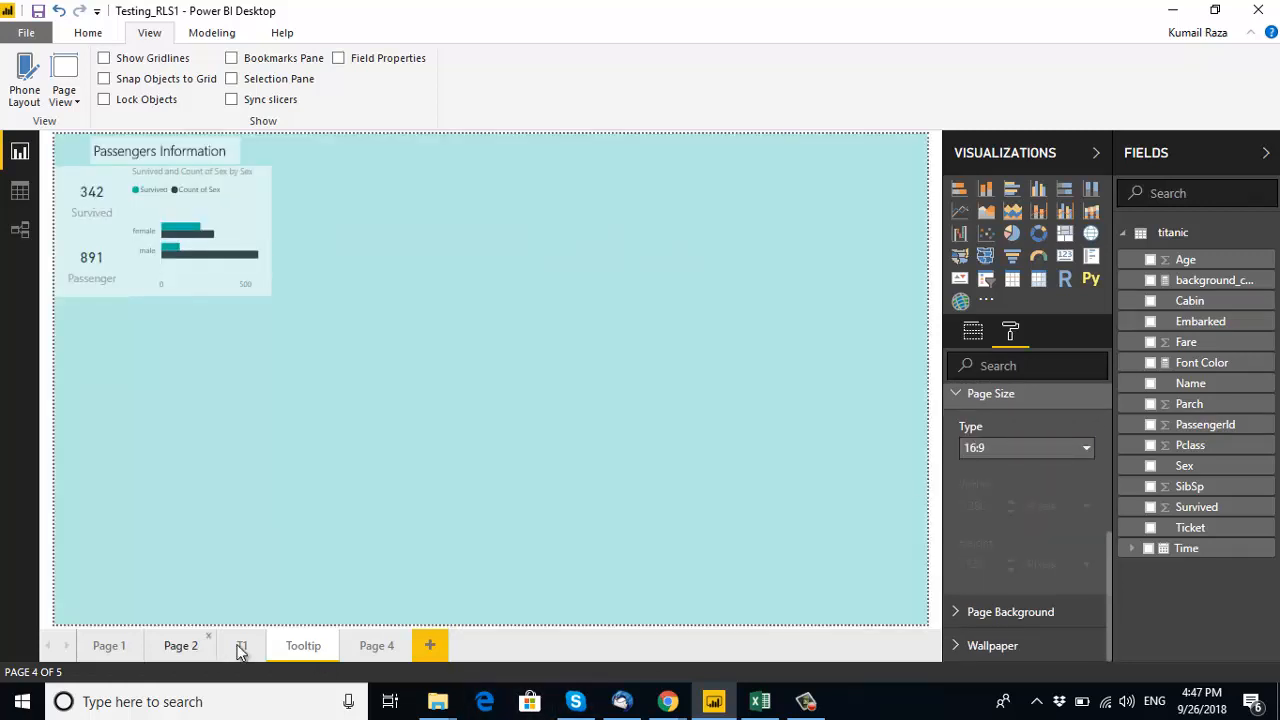
Check the tooltips of the PassengerId, Survived and Count of Embarked columns for Pclass 1 in the Page 2 column chart.
{"action": "left_click", "coordinate": [187, 646]}
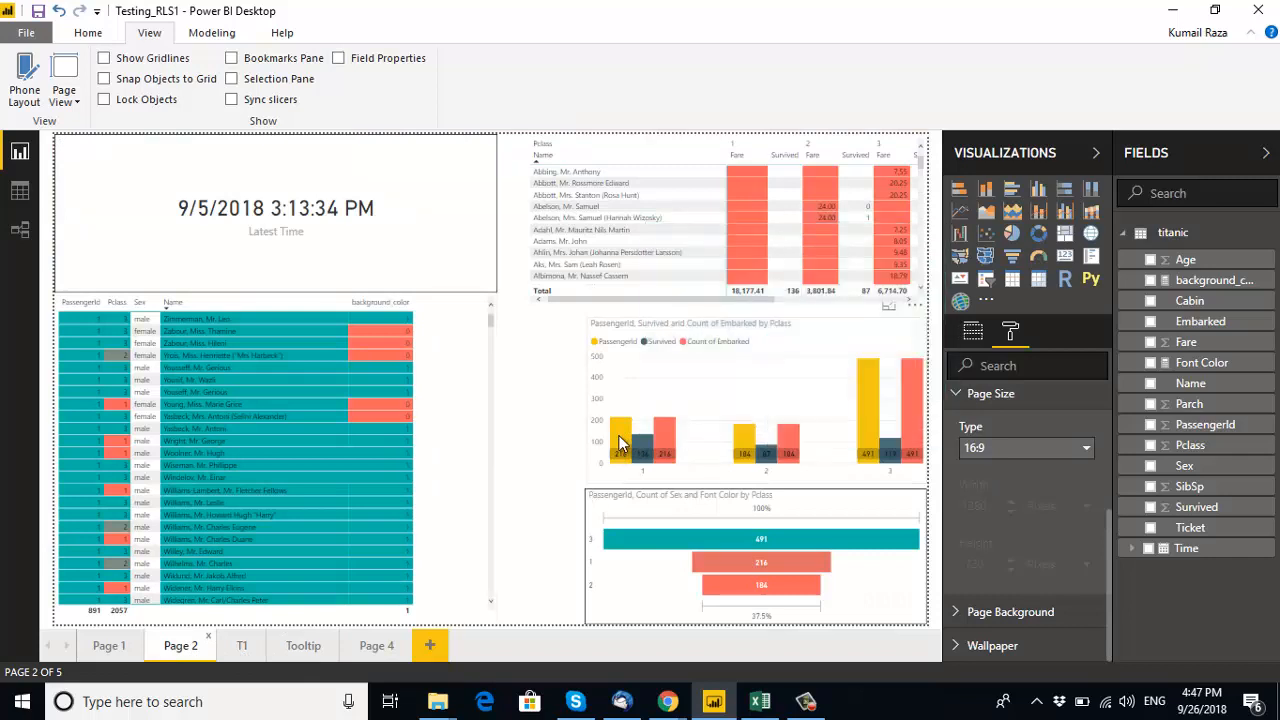
{"action": "mouse_move", "coordinate": [641, 452]}
{"action": "mouse_move", "coordinate": [672, 441]}
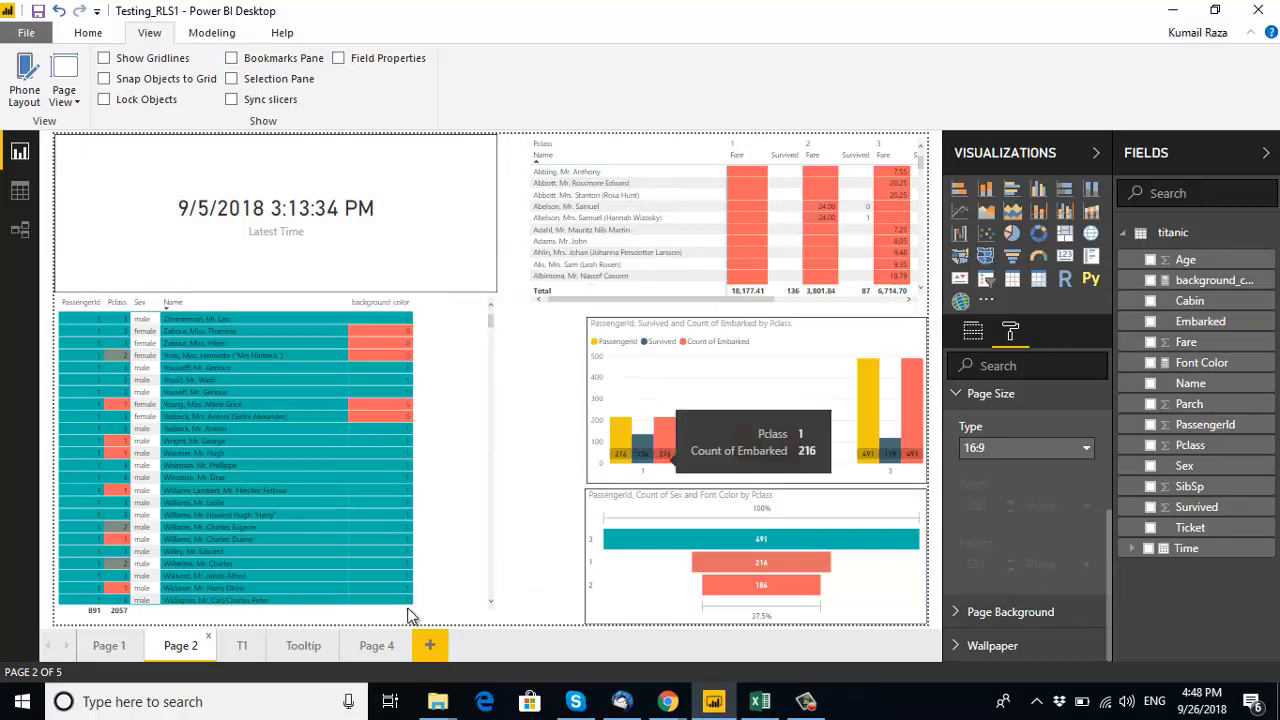
Add Embarked to the tooltip fields of page T1.
{"action": "left_click", "coordinate": [374, 645]}
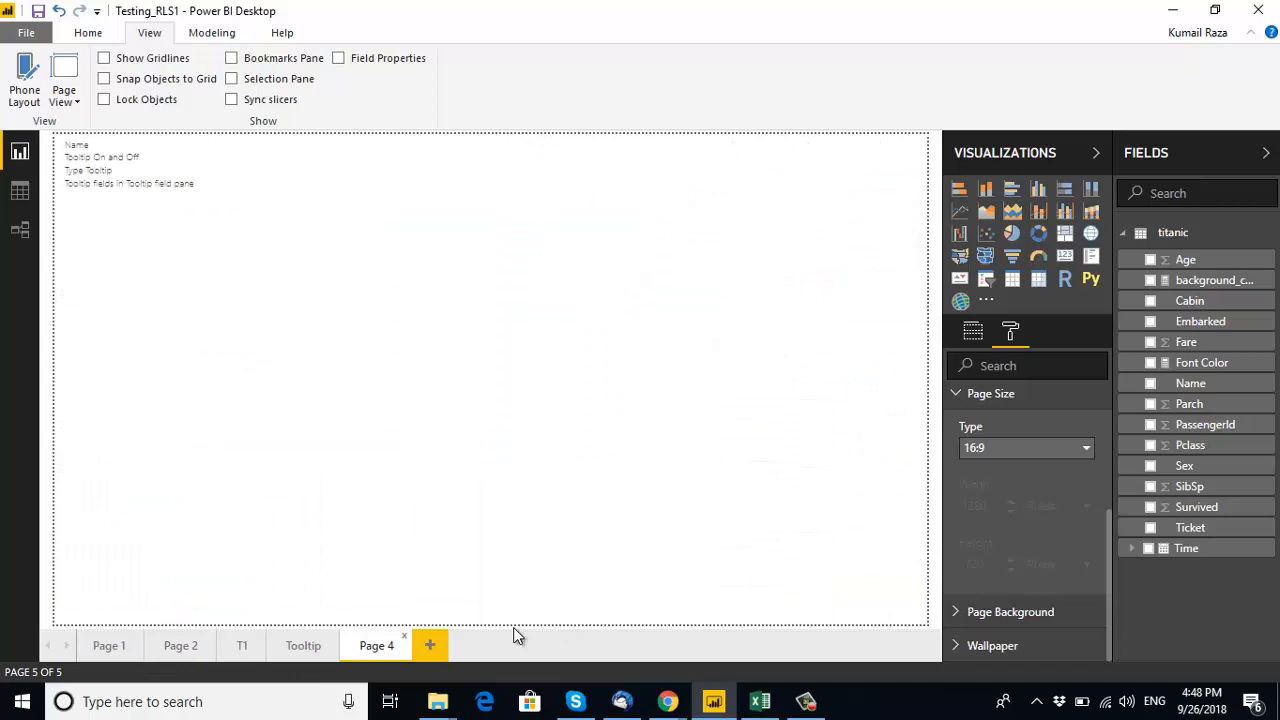
{"action": "left_click", "coordinate": [304, 646]}
{"action": "left_click", "coordinate": [242, 646]}
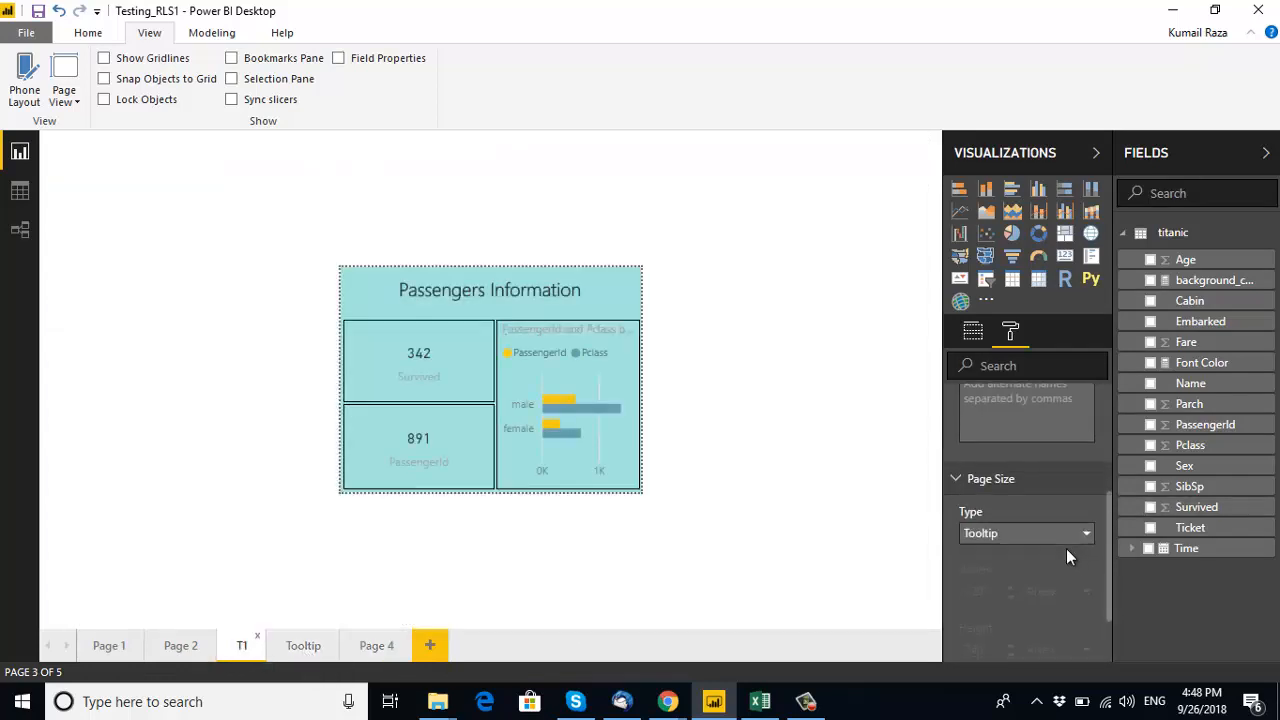
{"action": "scroll", "coordinate": [1066, 548], "scroll_direction": "down", "scroll_amount": 2}
{"action": "left_click", "coordinate": [975, 335]}
{"action": "scroll", "coordinate": [1055, 431], "scroll_direction": "down", "scroll_amount": 2}
{"action": "left_click_drag", "start_coordinate": [1200, 321], "coordinate": [1045, 652]}
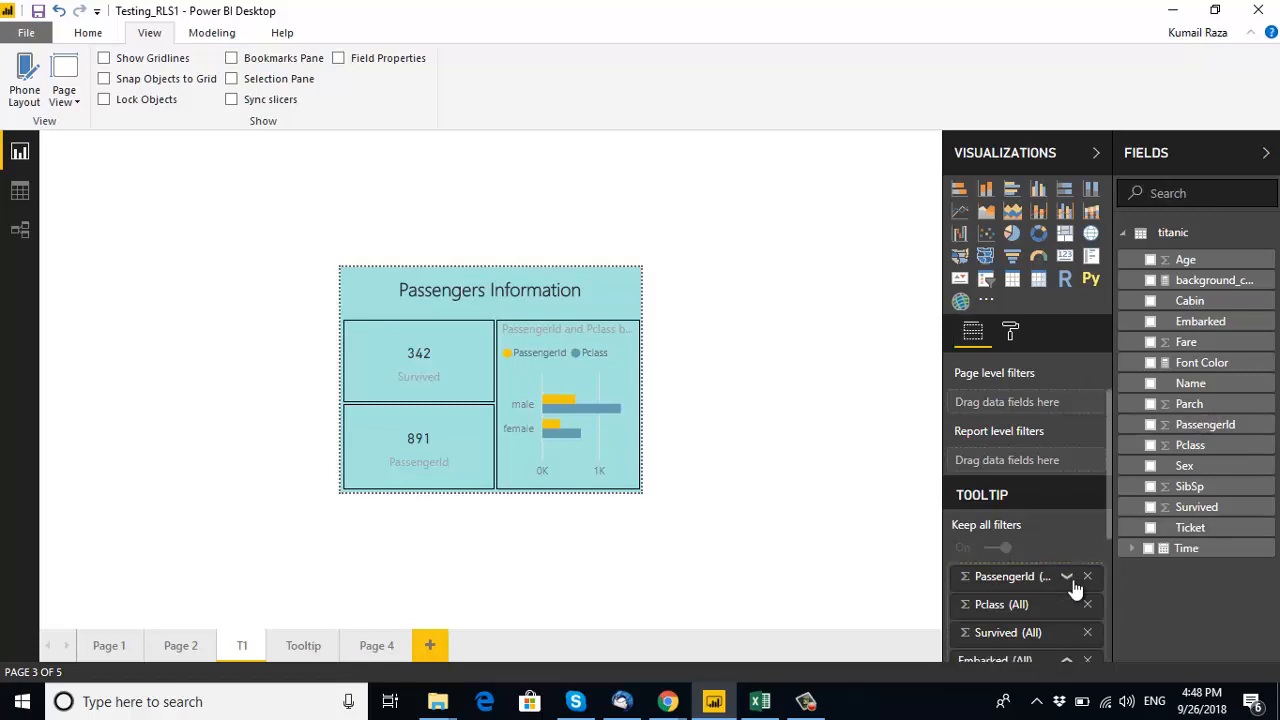
Set the Embarked field on page T1 to show the tooltip when Summarized, and collapse its card.
{"action": "left_click", "coordinate": [1068, 463]}
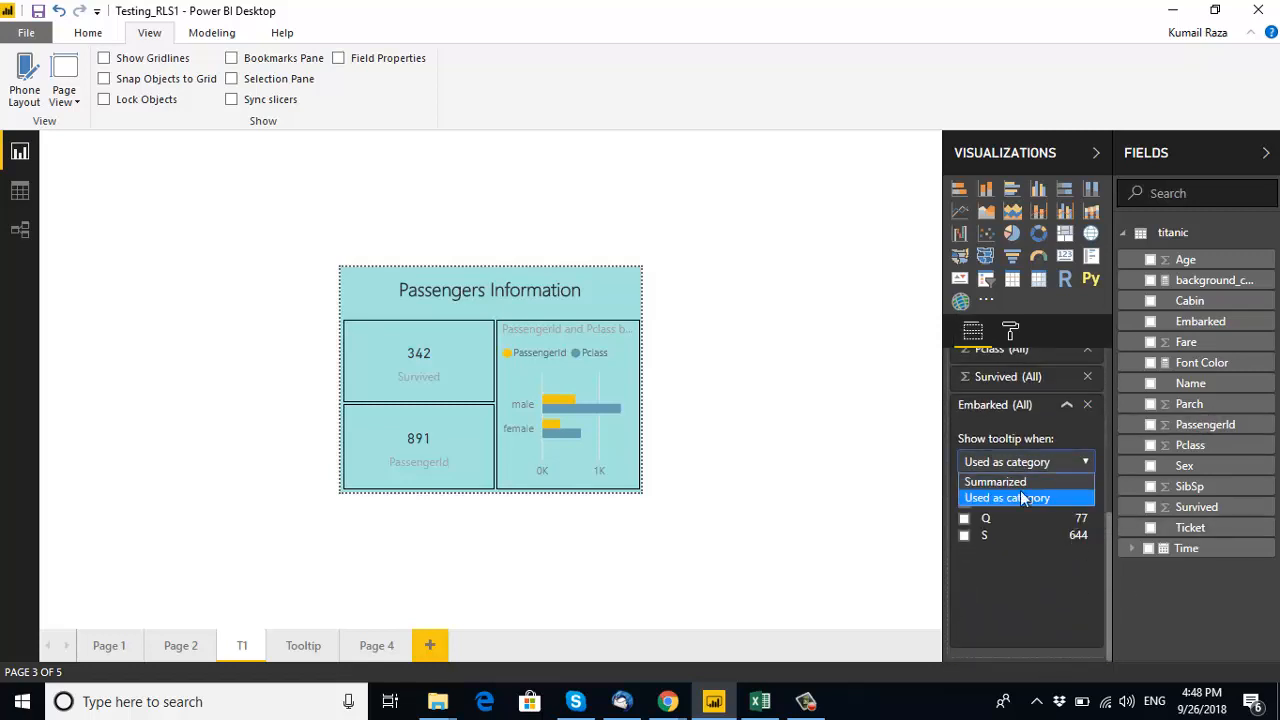
{"action": "left_click", "coordinate": [1026, 478]}
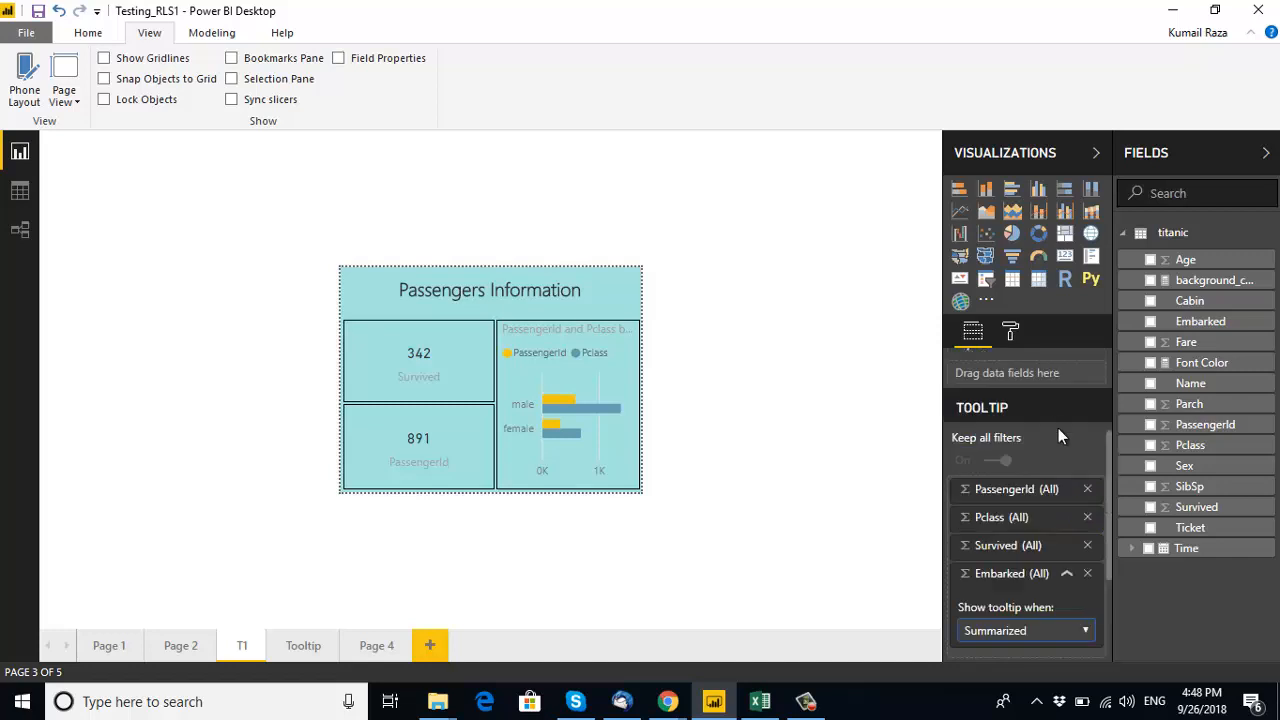
{"action": "left_click", "coordinate": [1066, 576]}
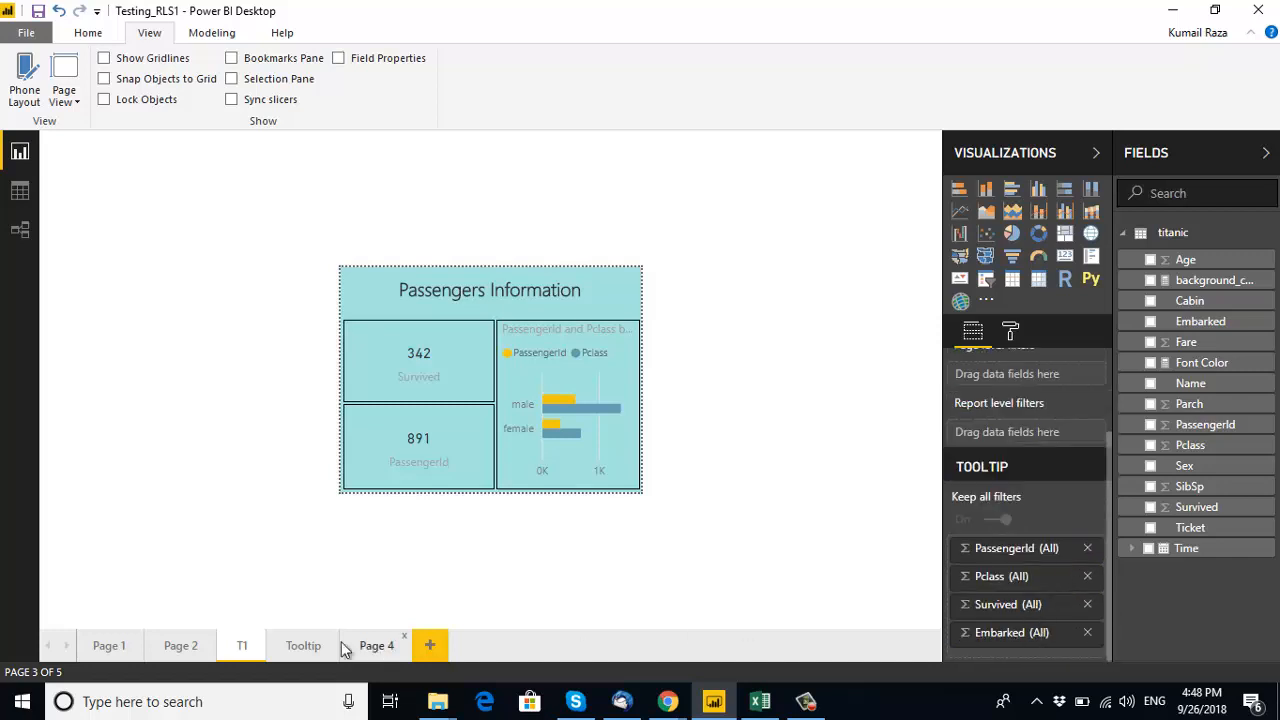
Check the tooltip of the Count of Embarked column for Pclass 1 in the Page 2 column chart.
{"action": "left_click", "coordinate": [183, 648]}
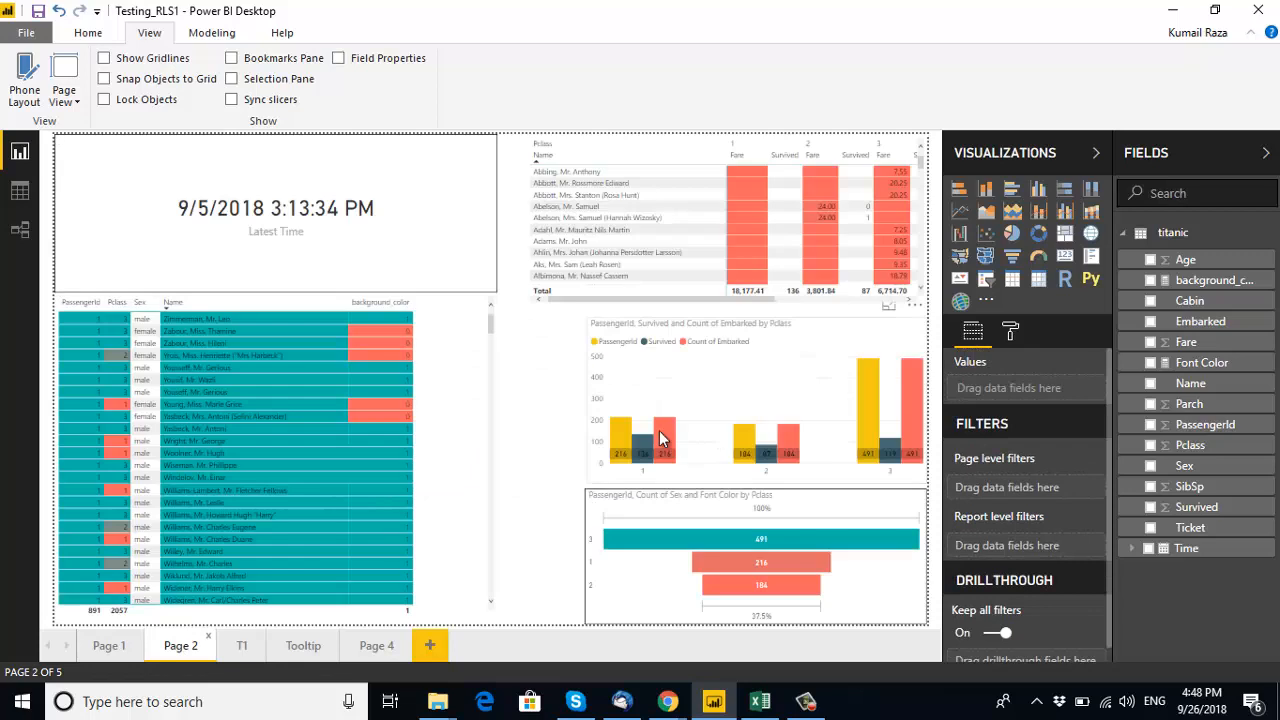
{"action": "mouse_move", "coordinate": [668, 438]}
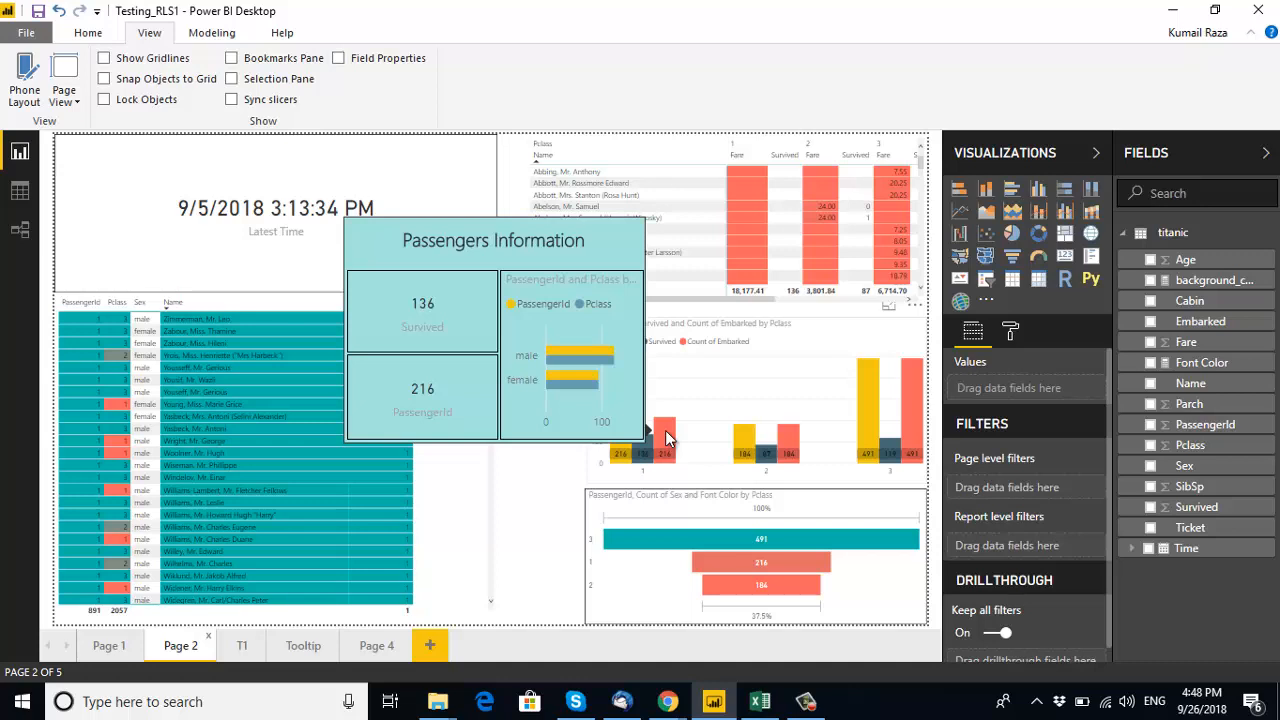
{"action": "left_click", "coordinate": [806, 701]}
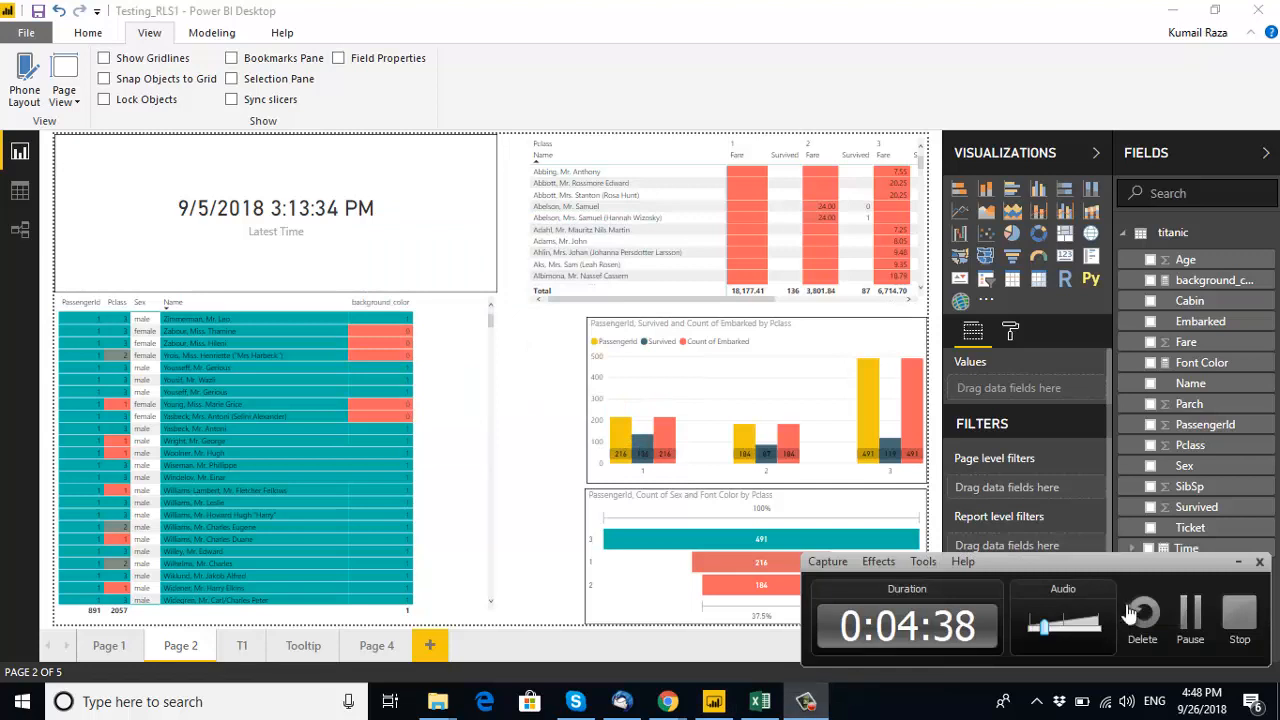